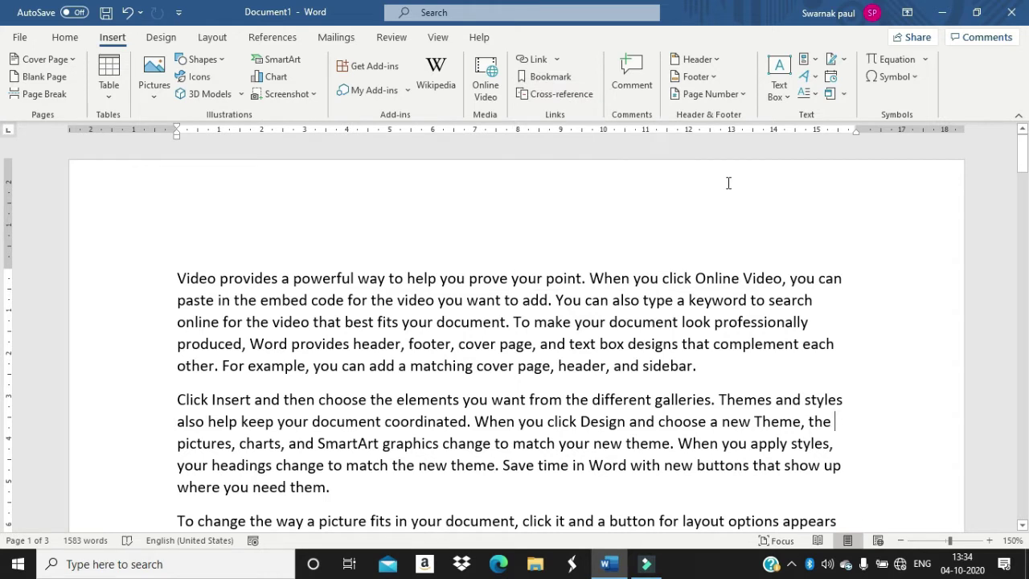
# Step: Move the insertion point through the paragraphs, ending after 'them.' further down the document
pyautogui.click(656, 343)
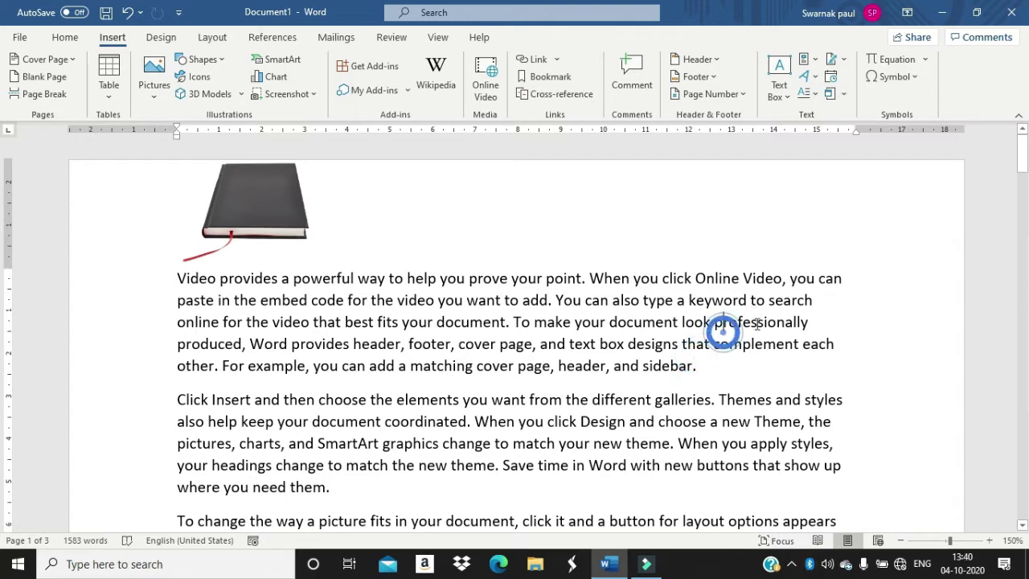
pyautogui.click(750, 300)
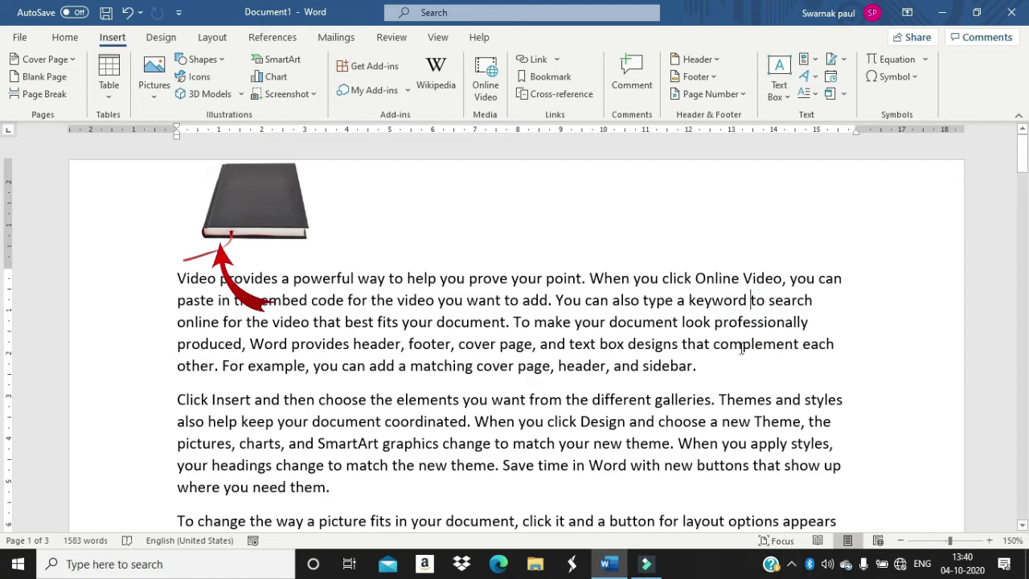
pyautogui.click(696, 368)
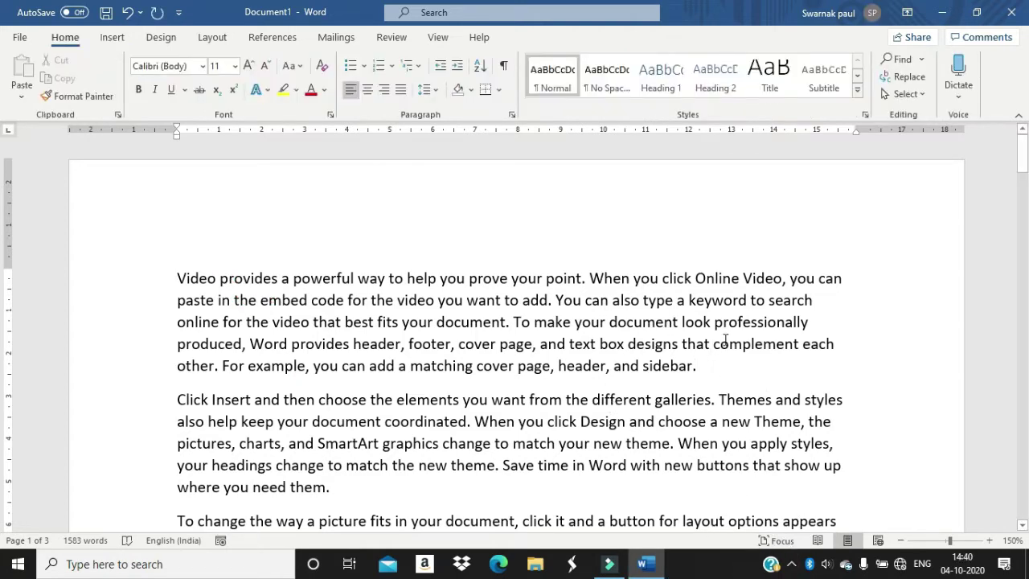
pyautogui.scroll(-5, 726, 340)
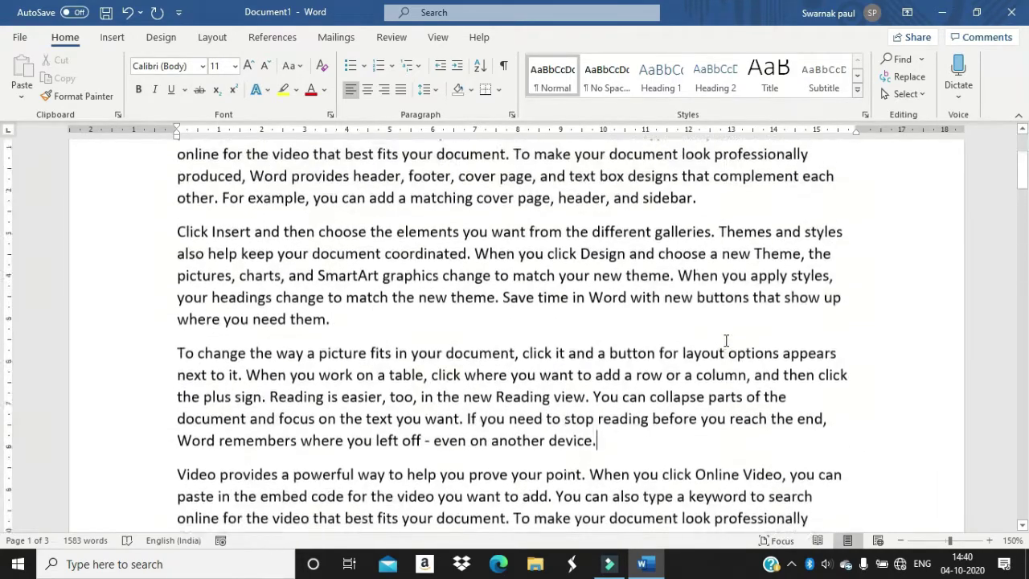
pyautogui.scroll(3, 264, 253)
pyautogui.scroll(-4, 648, 394)
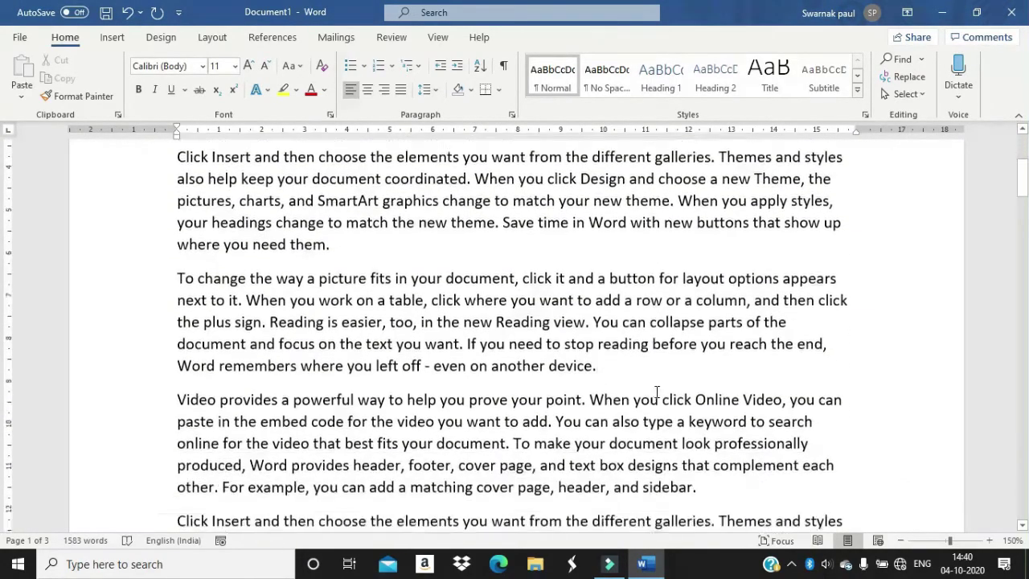
pyautogui.scroll(-8, 657, 392)
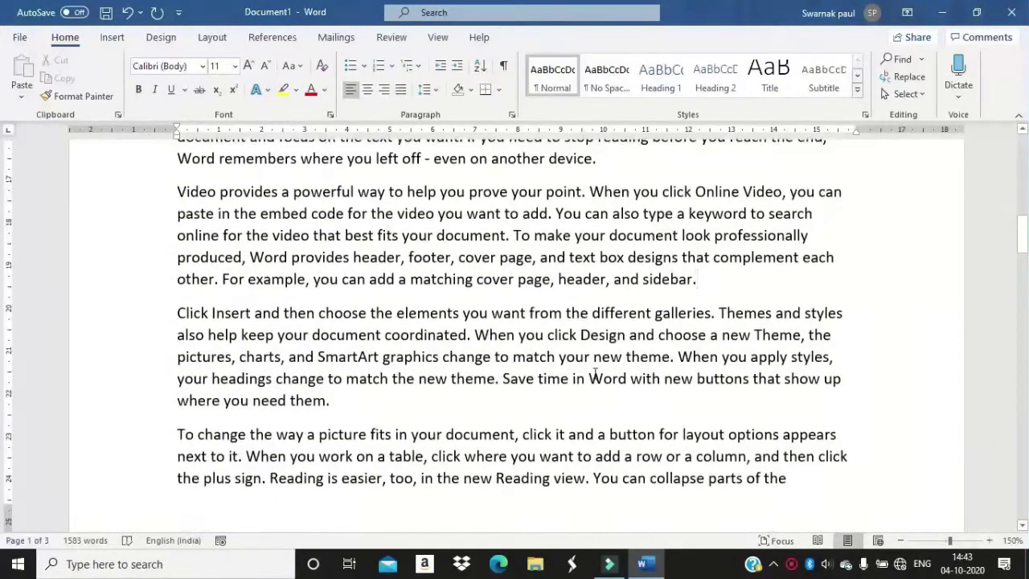
pyautogui.click(339, 400)
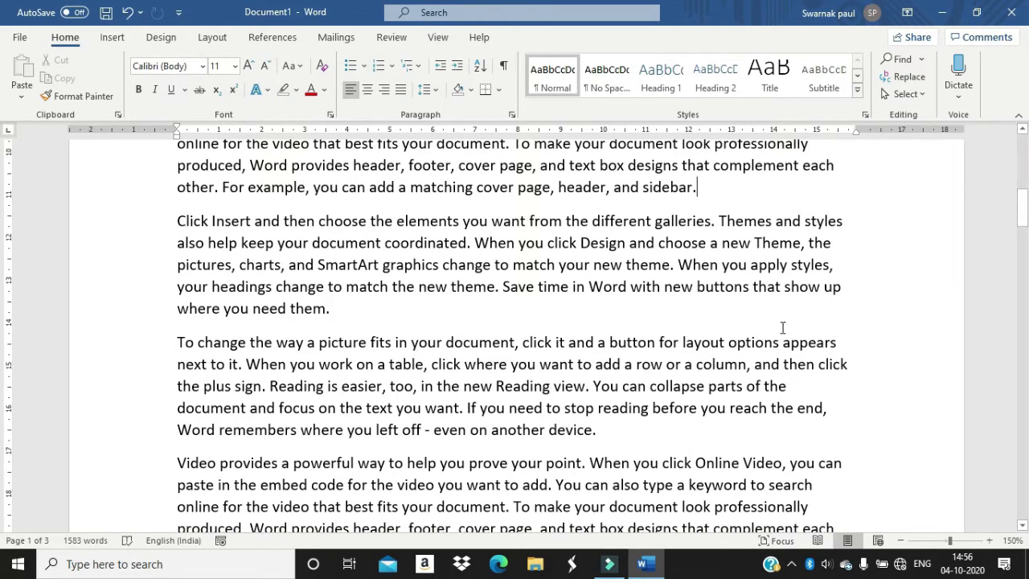
# Step: Show the Insert tab with the later Video provides paragraph in view
pyautogui.click(112, 37)
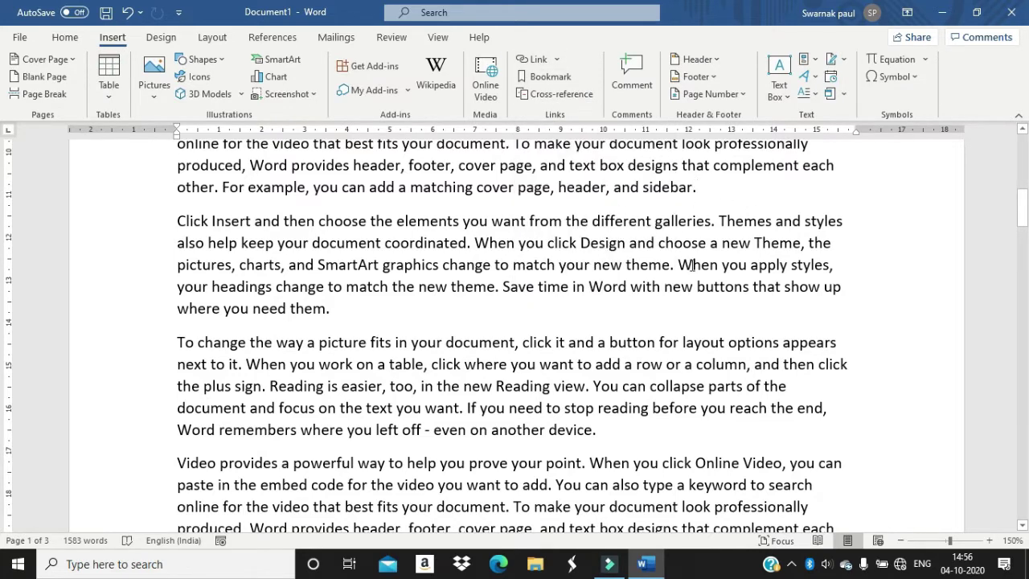
pyautogui.scroll(3, 688, 253)
pyautogui.scroll(5, 688, 253)
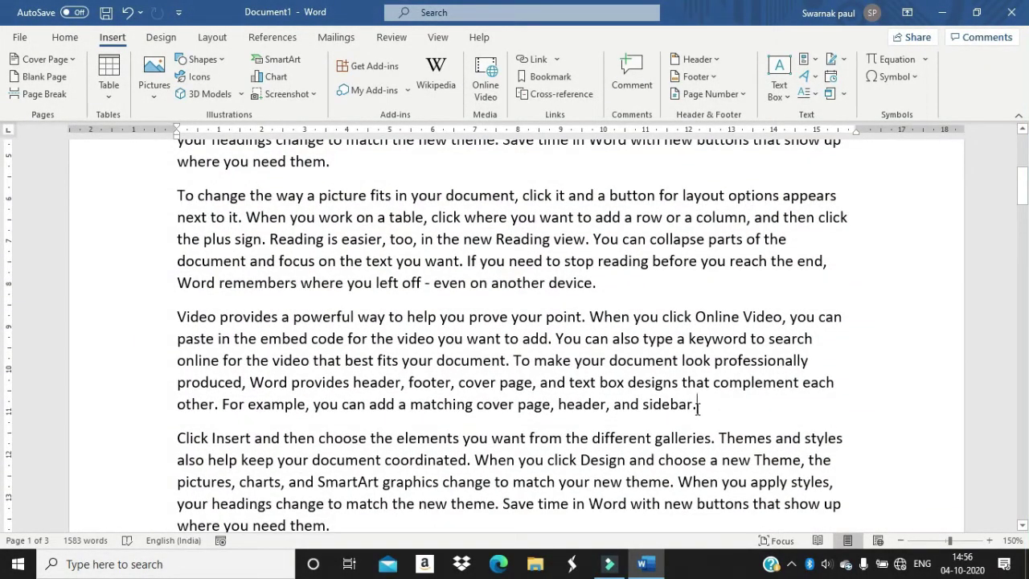
pyautogui.scroll(-1, 698, 408)
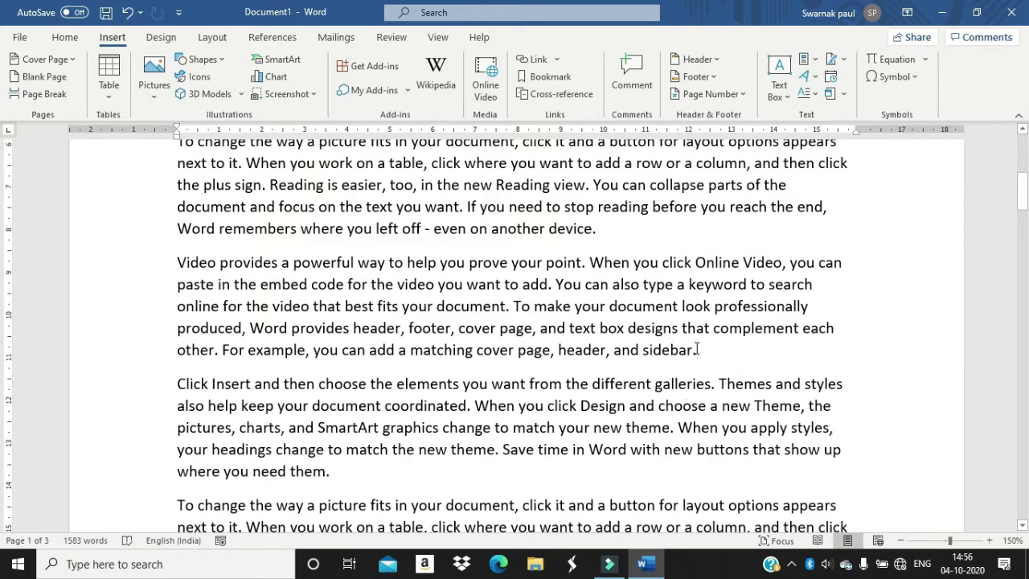
# Step: Select 'and sidebar.' and give it yellow highlighting via Alt+H, I, then return to Insert
pyautogui.moveTo(696, 356); pyautogui.dragTo(628, 329)
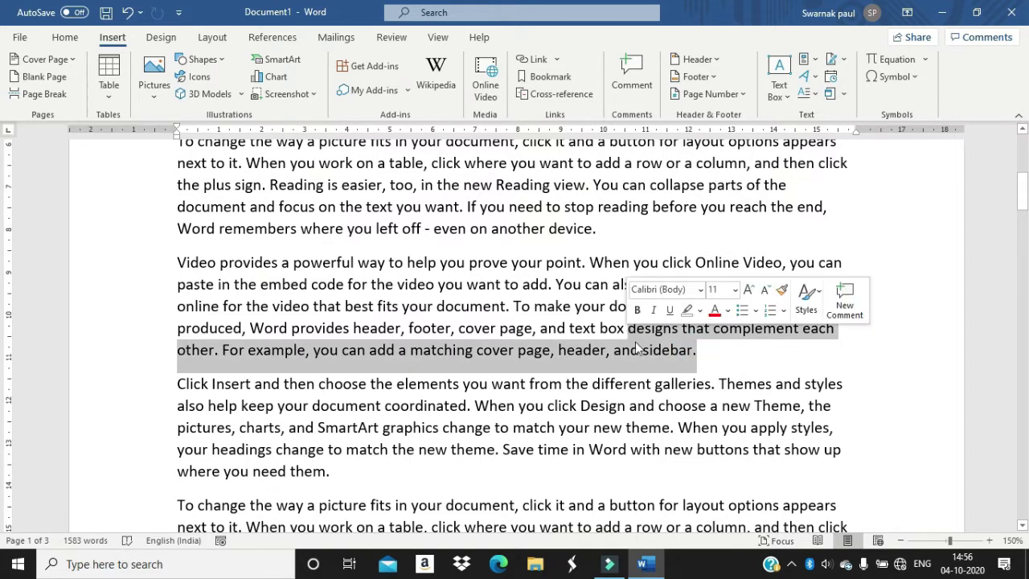
pyautogui.click(707, 352)
pyautogui.moveTo(698, 353)
pyautogui.mouseDown()
pyautogui.moveTo(630, 340)
pyautogui.moveTo(698, 351)
pyautogui.mouseUp()
pyautogui.hotkey('alt', 'h')
pyautogui.press('i')
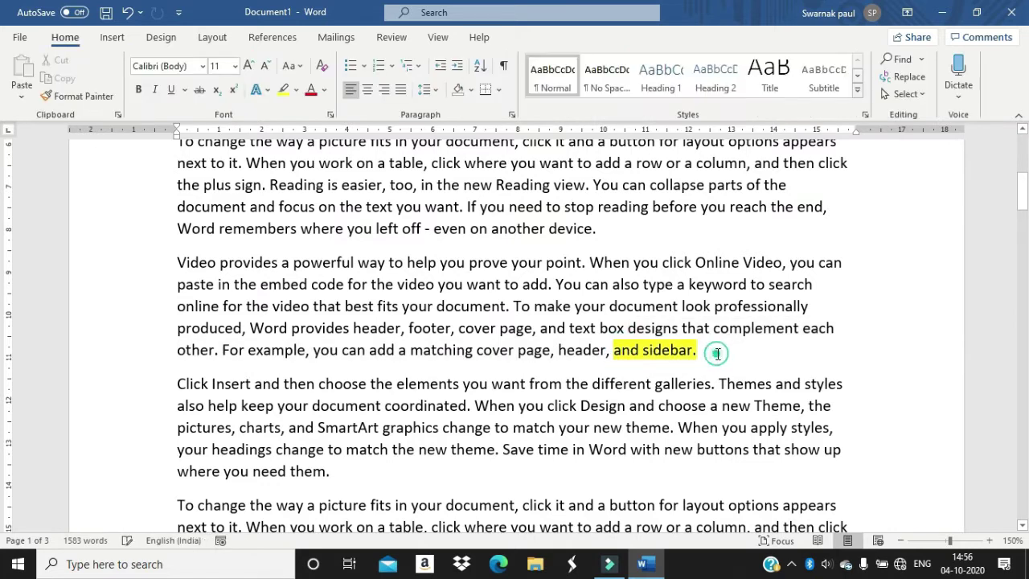
pyautogui.click(714, 353)
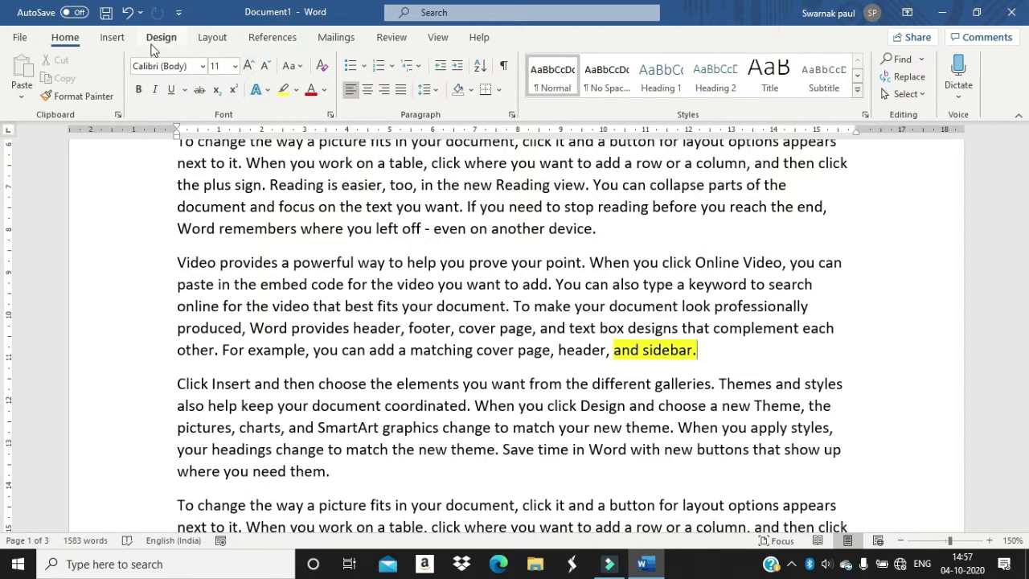
pyautogui.click(113, 39)
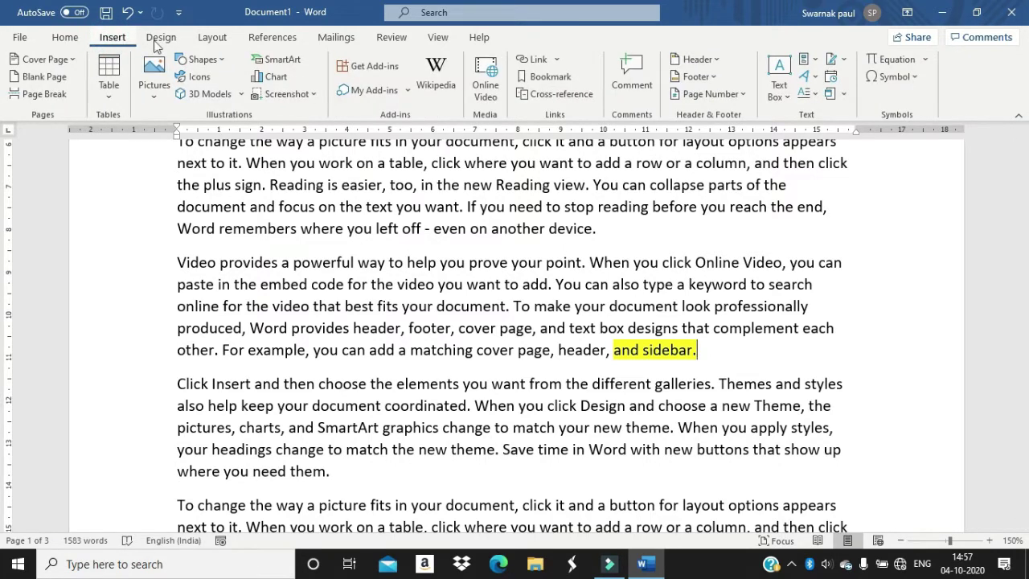
# Step: Add a bookmark named 'msword' on the highlighted 'and sidebar.' text
pyautogui.click(545, 79)
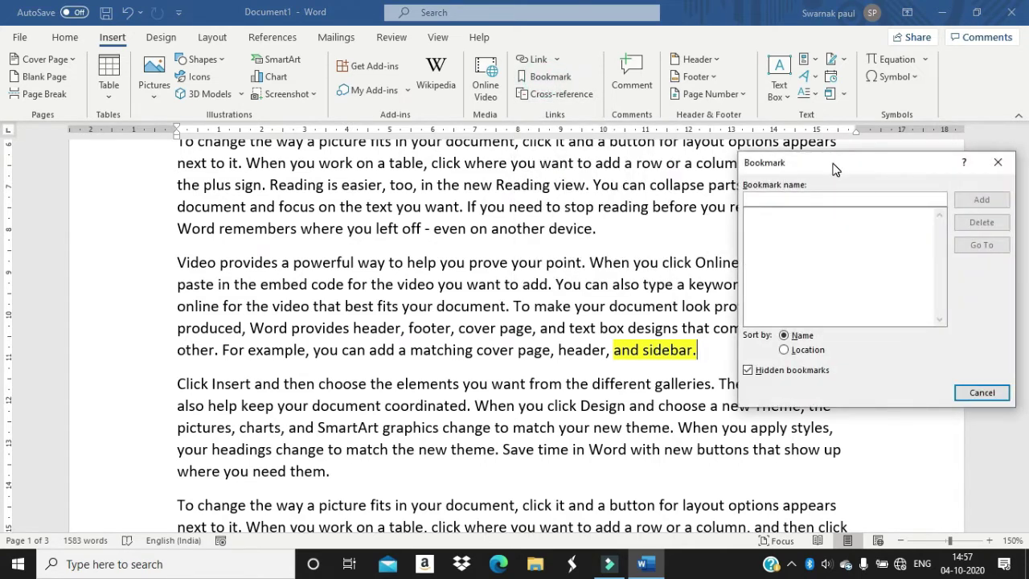
pyautogui.moveTo(833, 167); pyautogui.dragTo(781, 137)
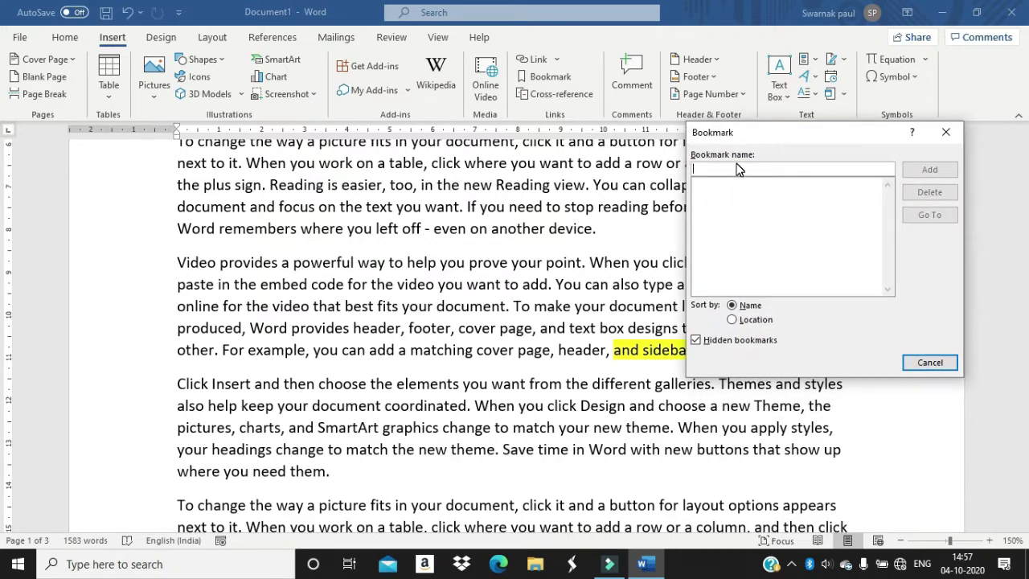
pyautogui.write('msword')
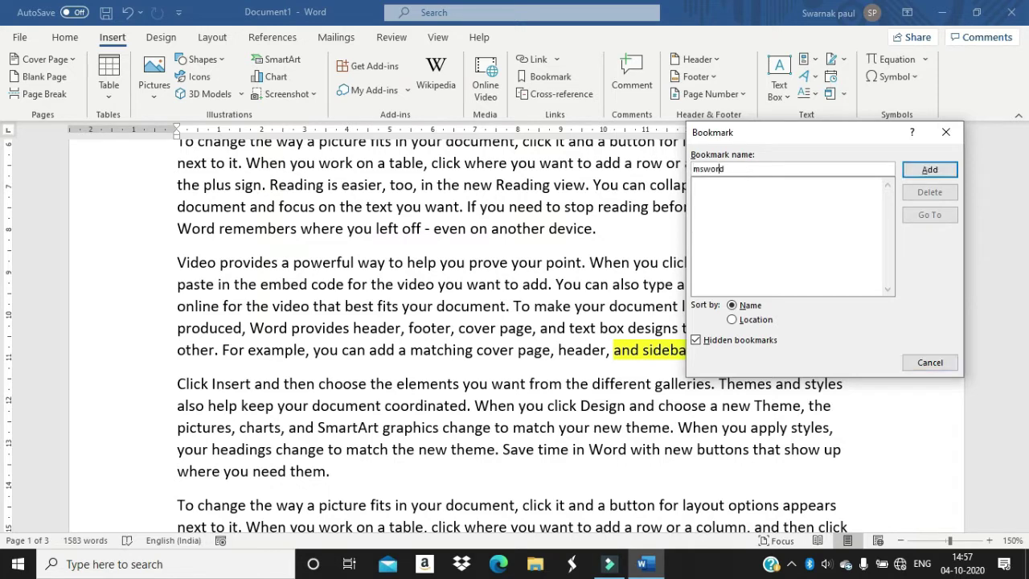
pyautogui.click(929, 171)
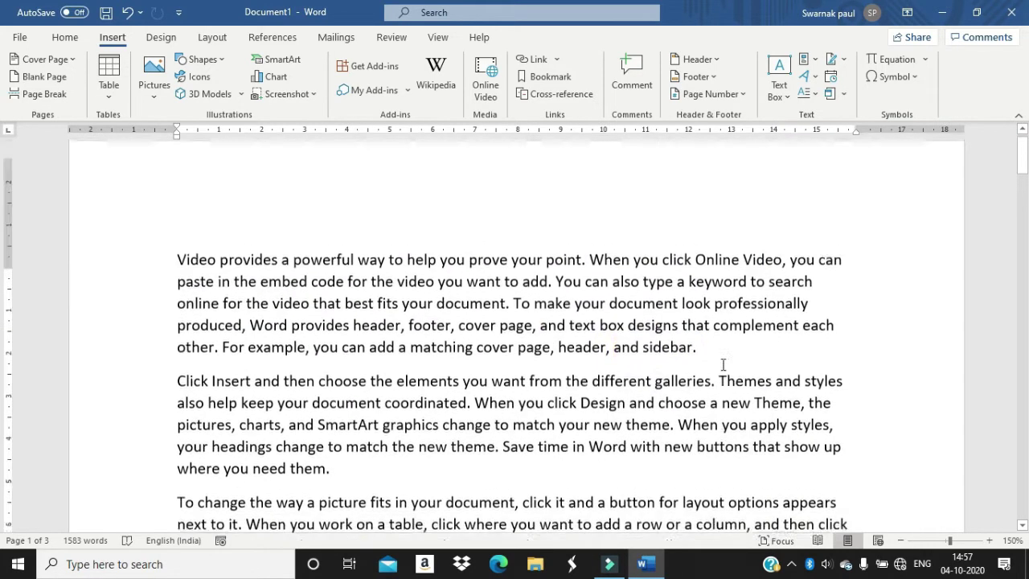
pyautogui.scroll(1, 707, 354)
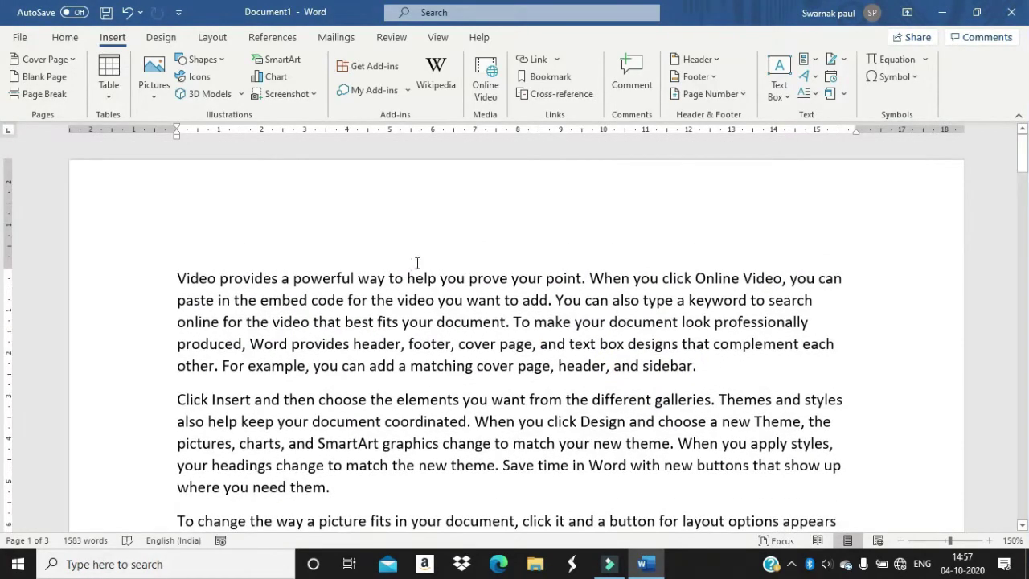
# Step: From after 'point.' in the first paragraph, go to the msword bookmark and close the dialog
pyautogui.click(450, 280)
pyautogui.click(585, 280)
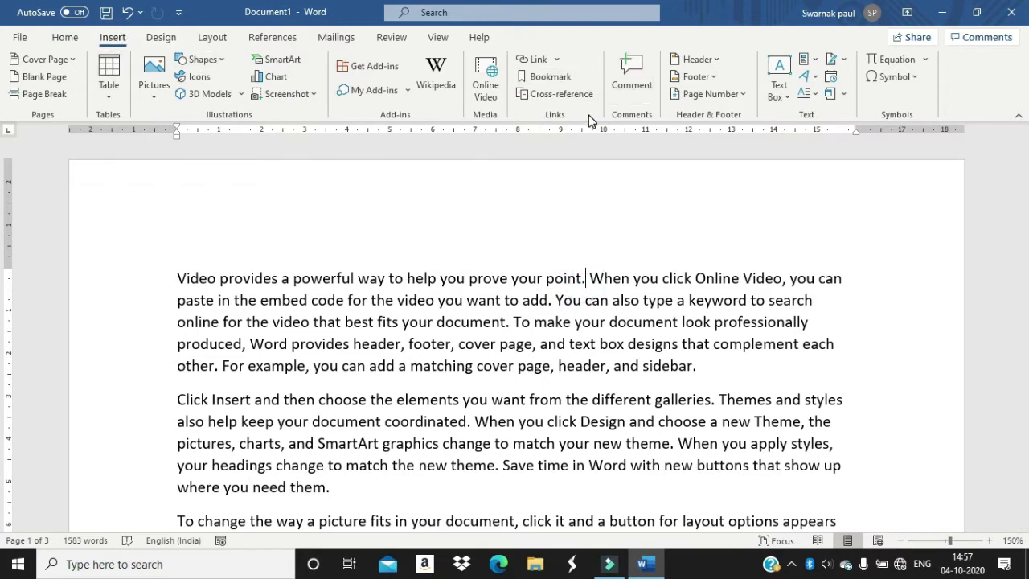
pyautogui.click(552, 77)
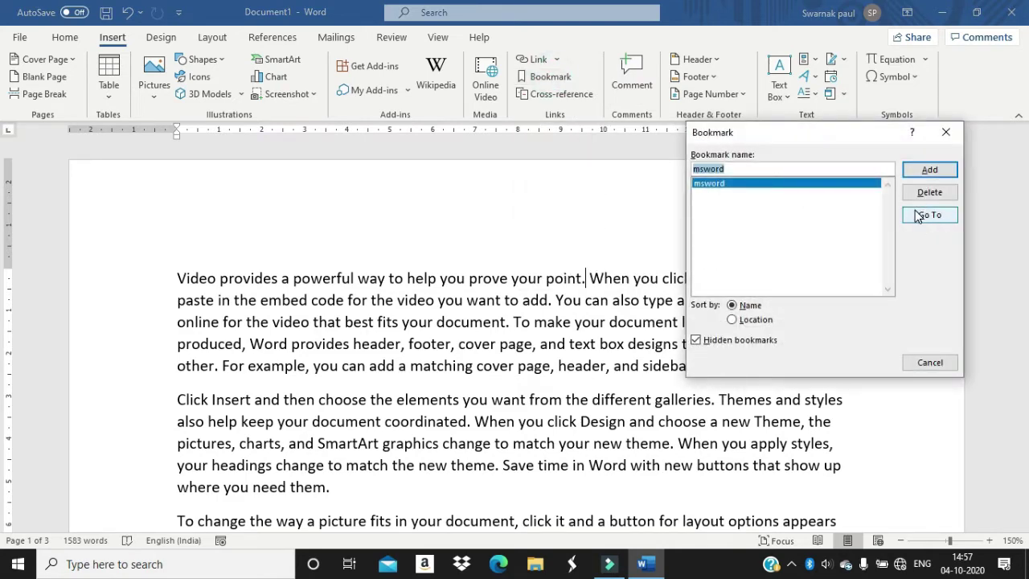
pyautogui.click(922, 215)
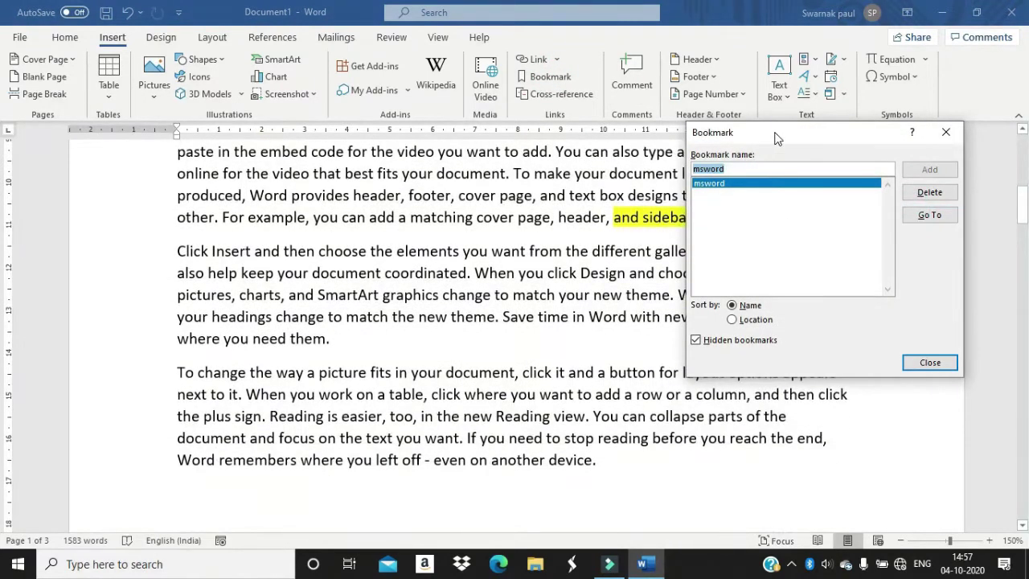
pyautogui.moveTo(774, 132); pyautogui.dragTo(387, 176)
pyautogui.press('Escape')
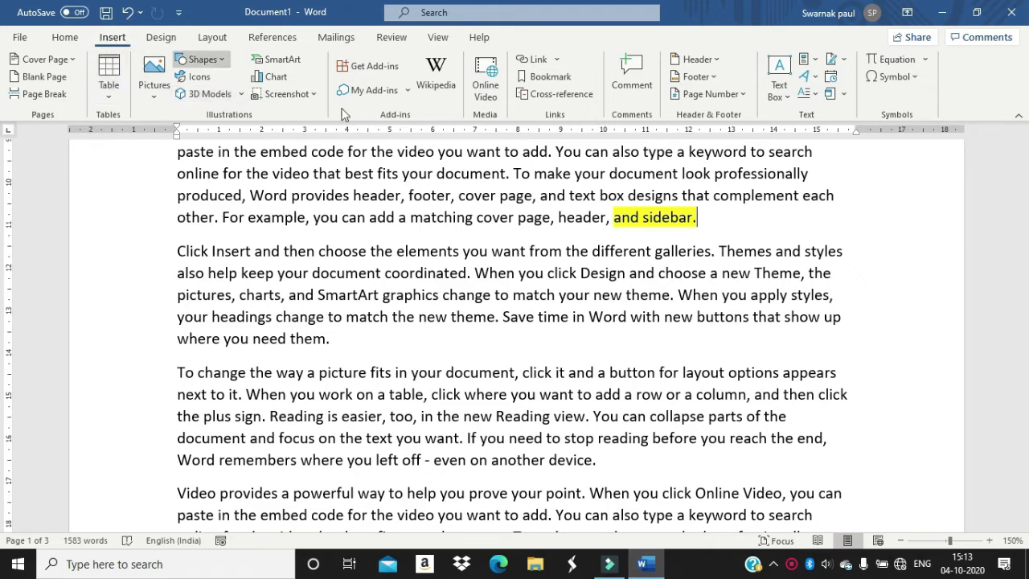
# Step: Delete the msword bookmark, close the Bookmark dialog, and dismiss a browser location permission request
pyautogui.click(550, 78)
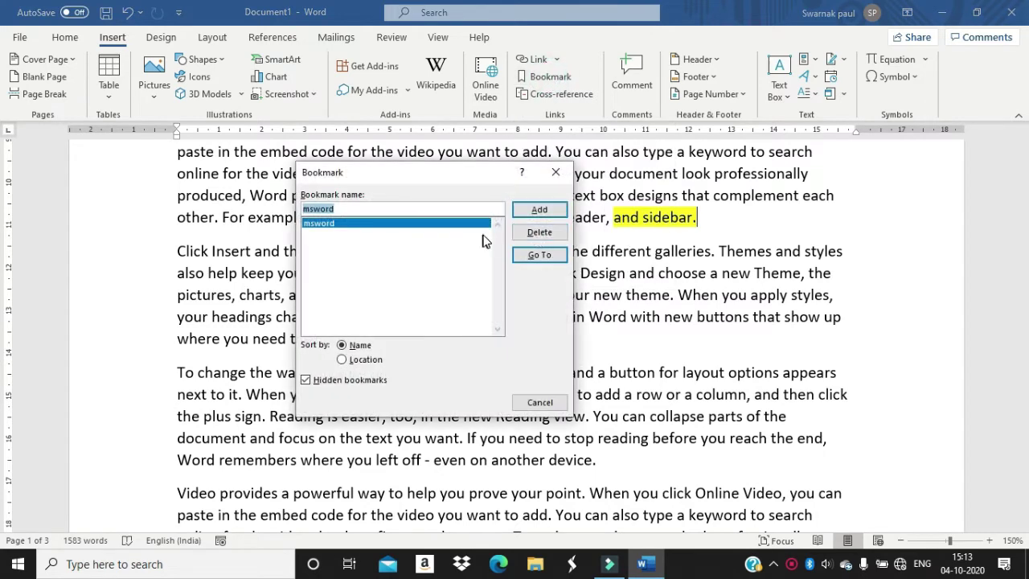
pyautogui.click(534, 236)
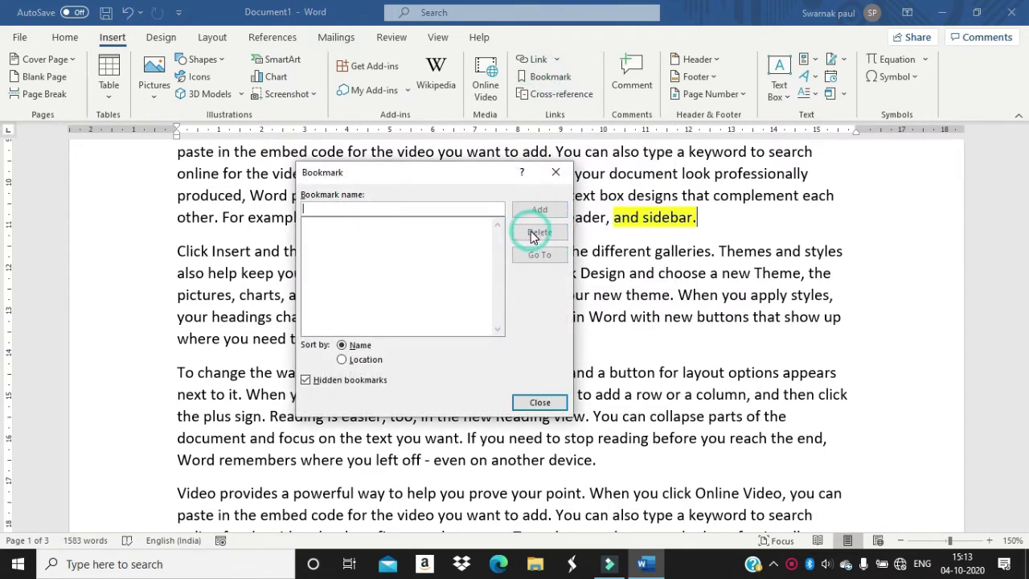
pyautogui.click(556, 402)
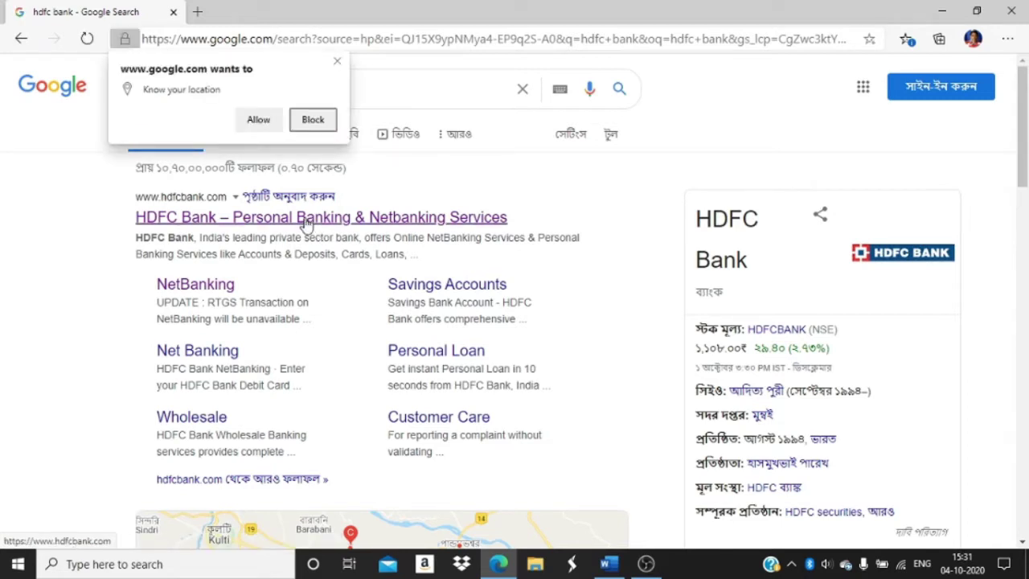
pyautogui.click(337, 62)
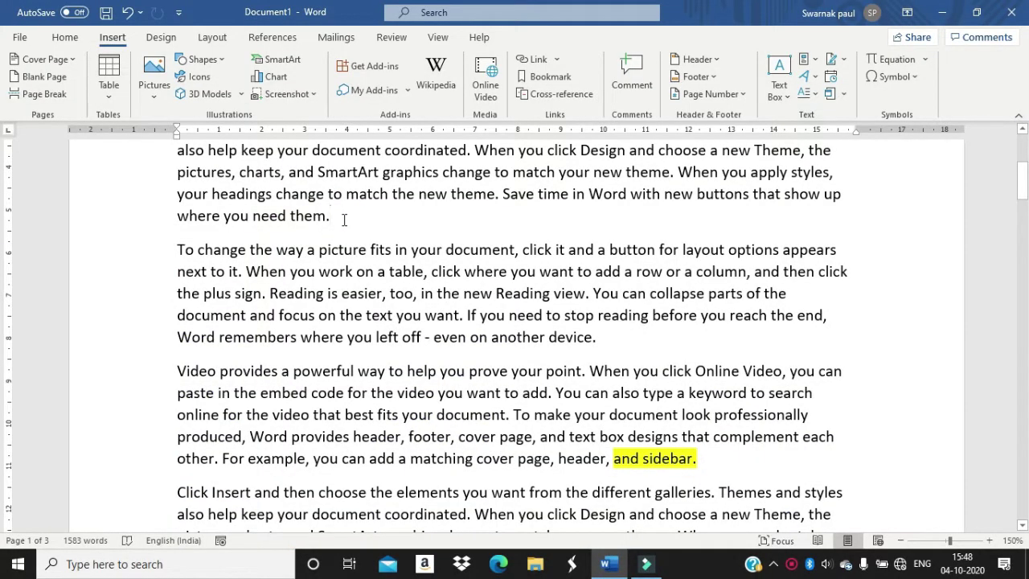
# Step: Insert an empty paragraph after the one ending 'where you need them.'
pyautogui.press('Return')
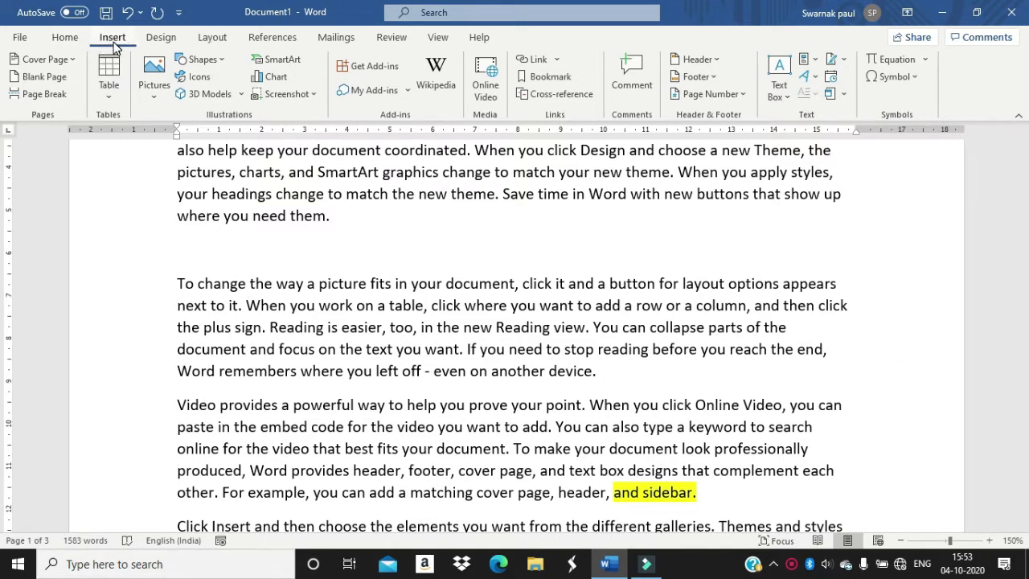
# Step: Bring up Insert Hyperlink with Ctrl+K, preview each Link to option, then choose Existing File or Web Page
pyautogui.click(538, 61)
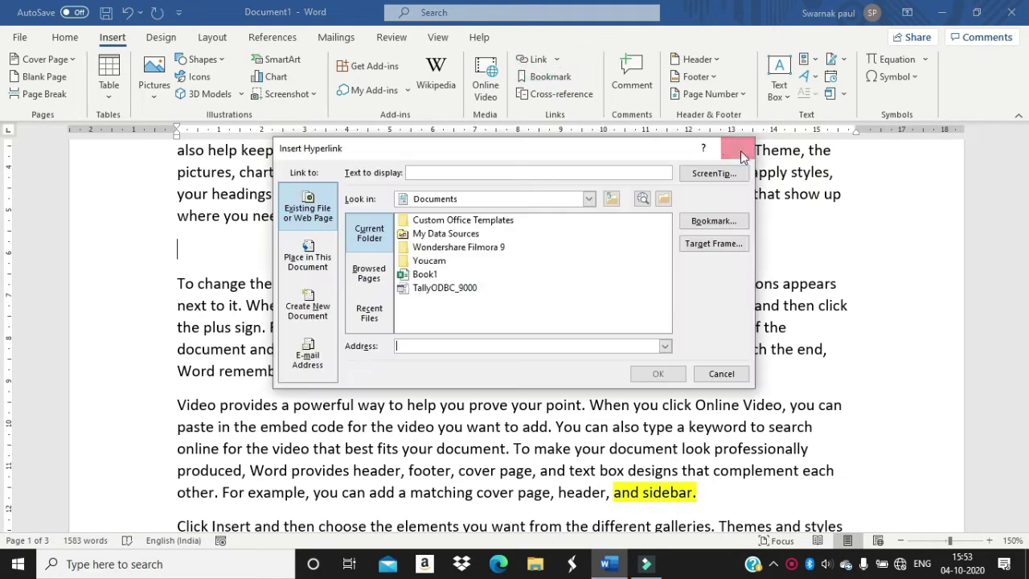
pyautogui.click(740, 150)
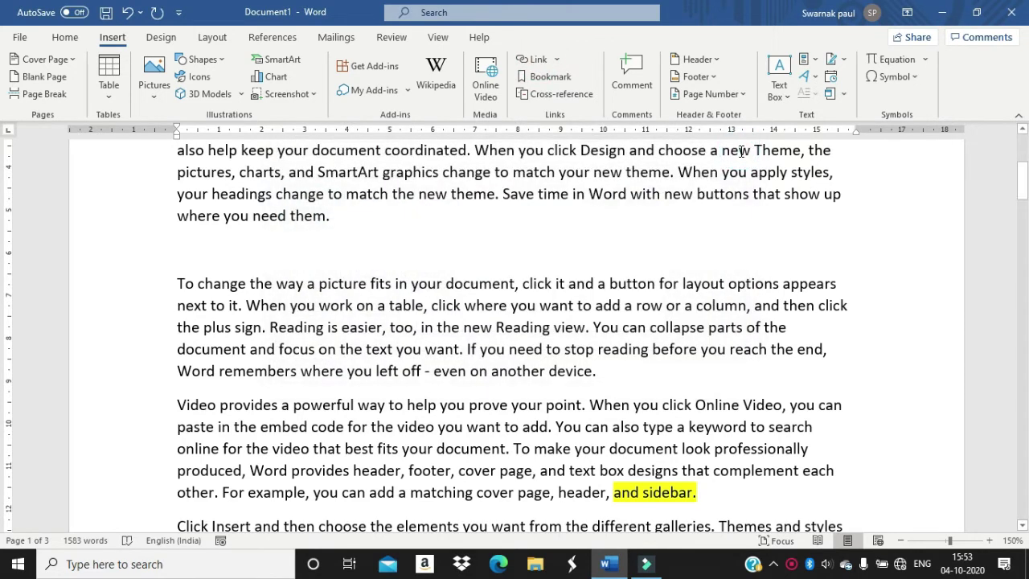
pyautogui.hotkey('ctrl', 'k')
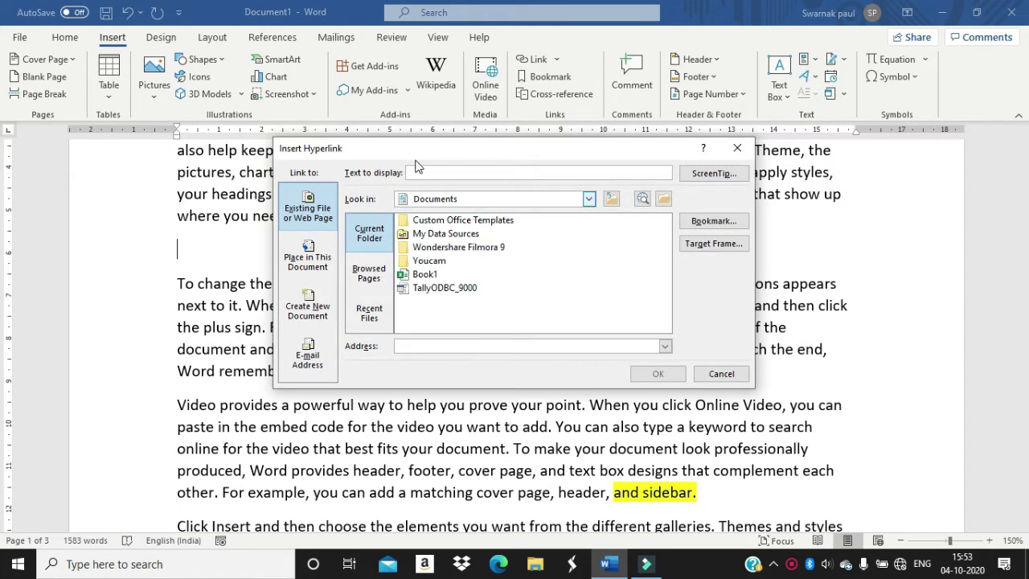
pyautogui.moveTo(406, 152); pyautogui.dragTo(431, 120)
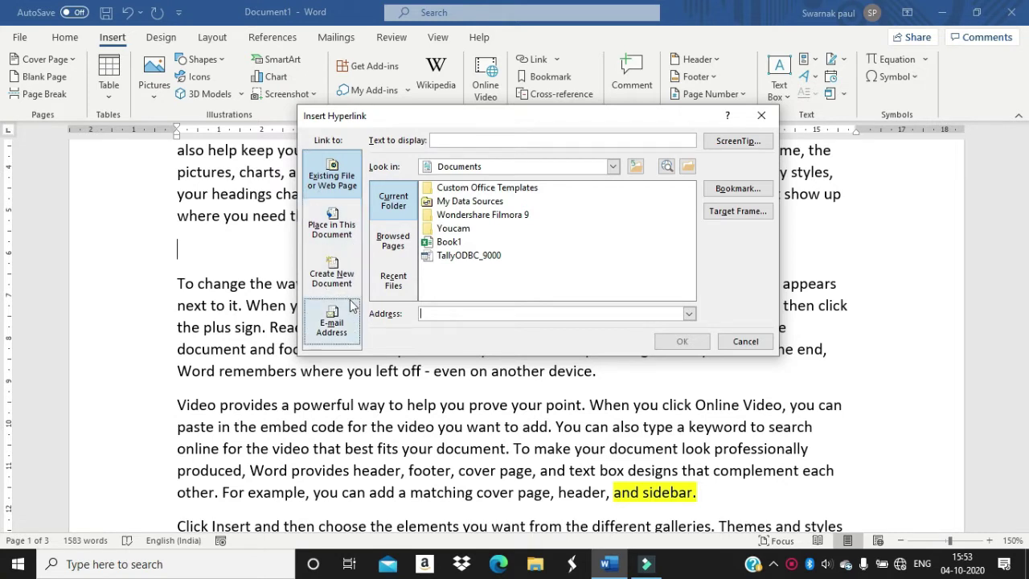
pyautogui.click(346, 234)
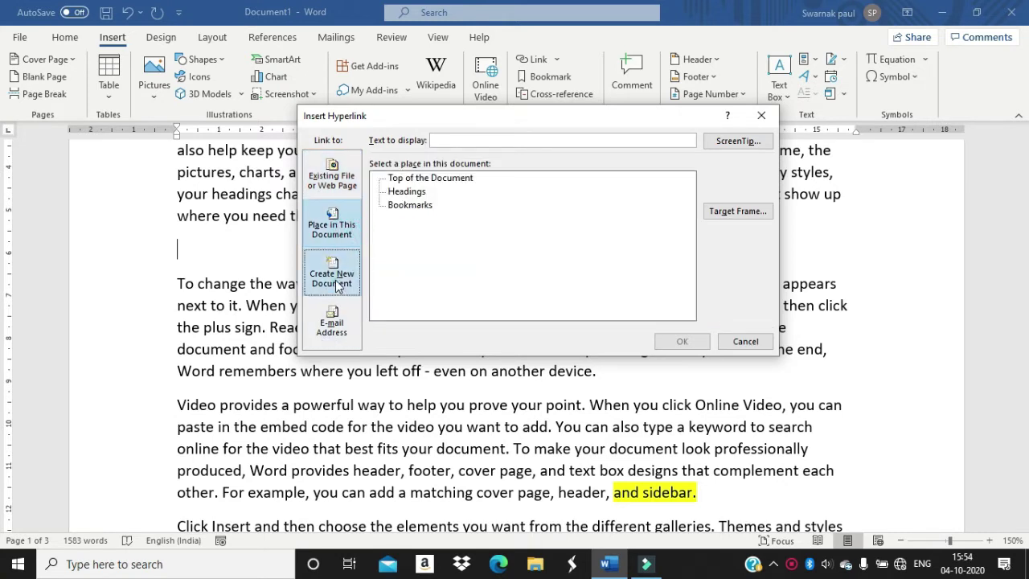
pyautogui.click(332, 279)
pyautogui.click(331, 326)
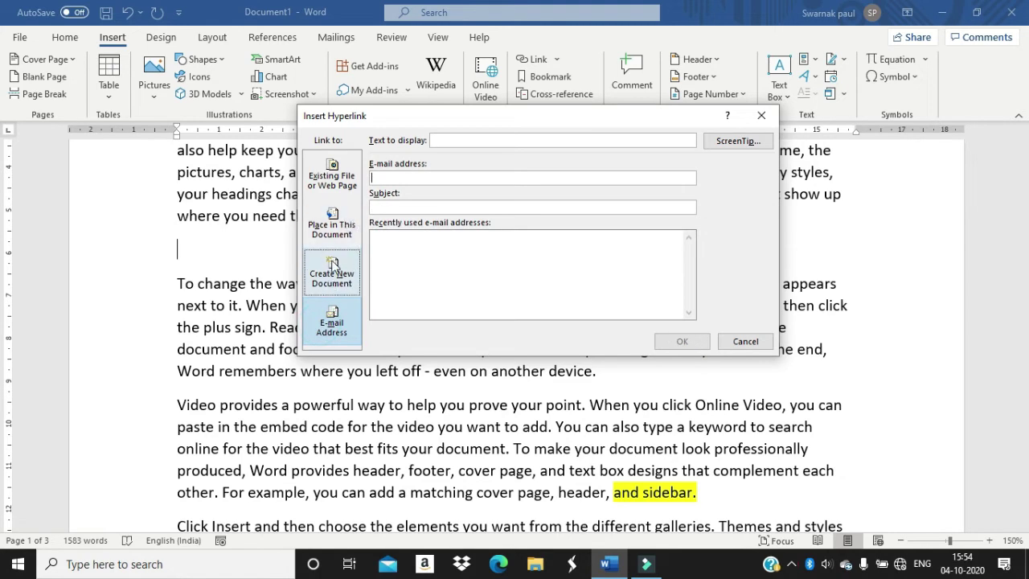
pyautogui.click(341, 187)
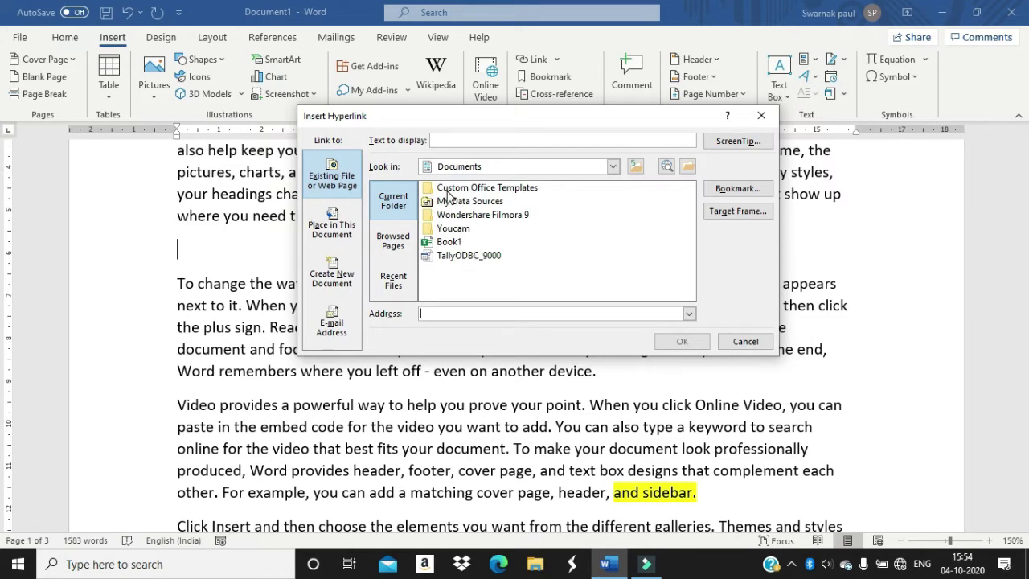
# Step: Check Browsed Pages and Recent Files, then select map.png in D:\yt thumnail & sound
pyautogui.click(407, 244)
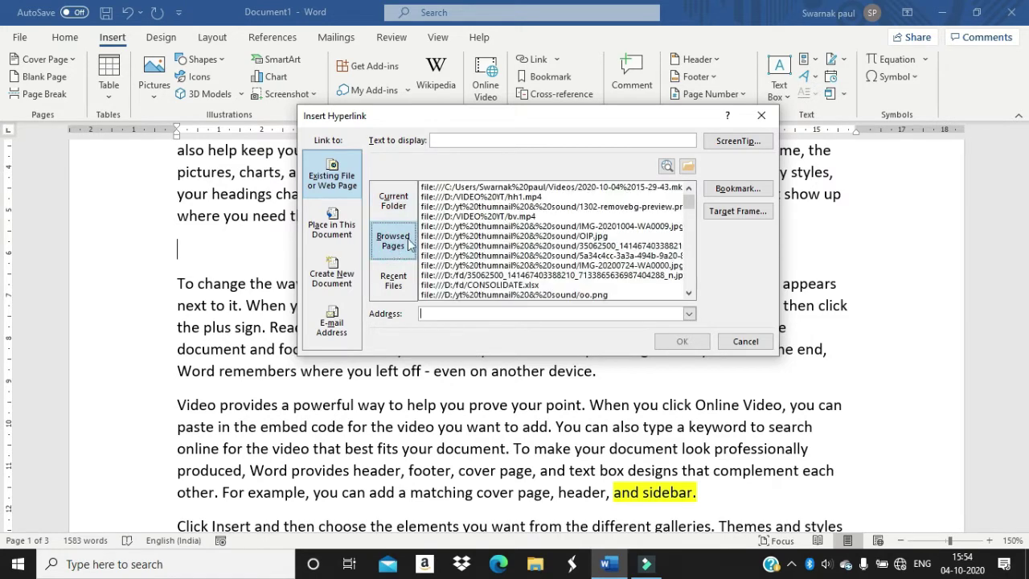
pyautogui.scroll(-5, 498, 245)
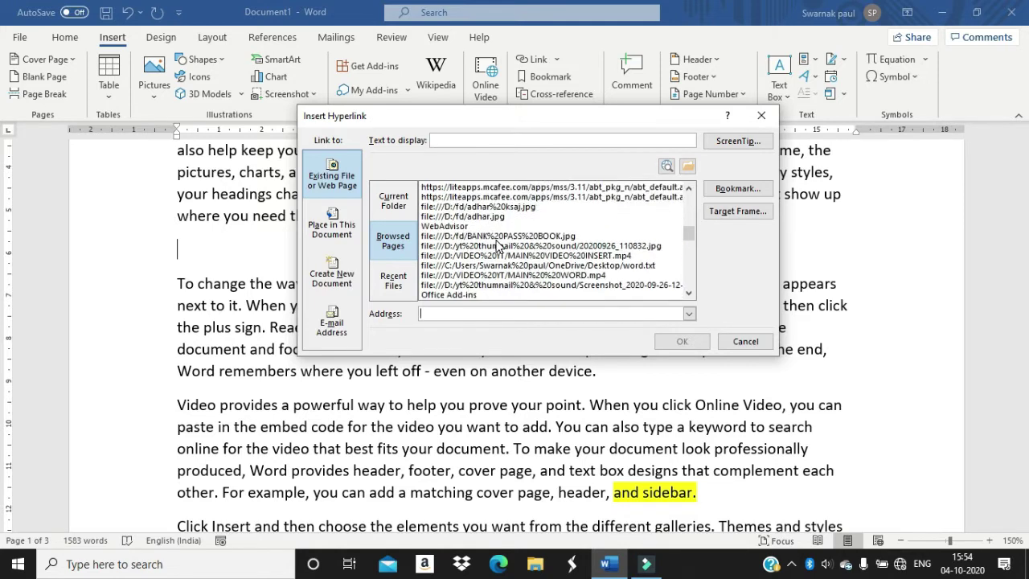
pyautogui.scroll(-6, 499, 245)
pyautogui.click(394, 281)
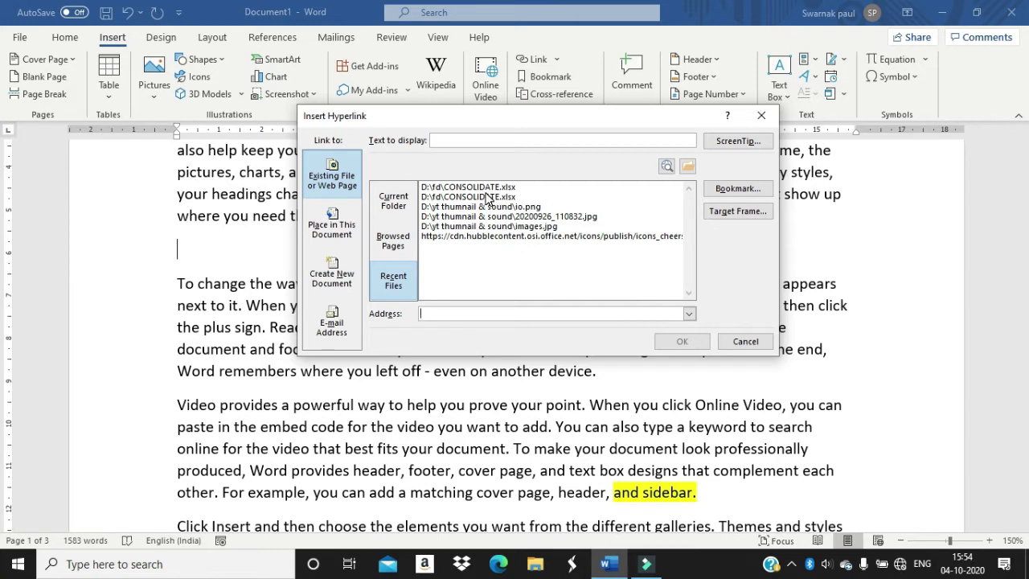
pyautogui.click(389, 199)
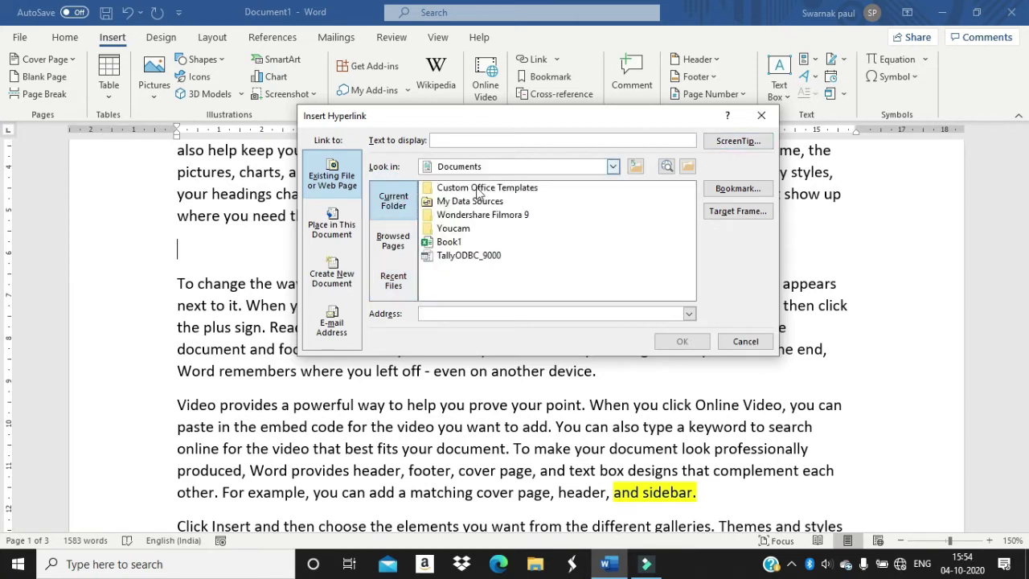
pyautogui.click(611, 166)
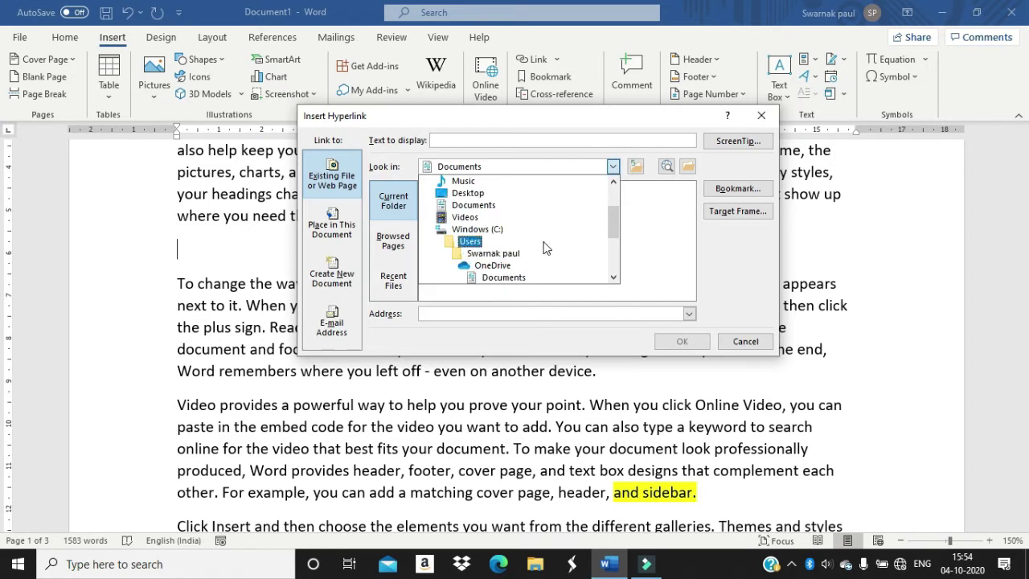
pyautogui.scroll(-1, 520, 236)
pyautogui.scroll(-1, 520, 235)
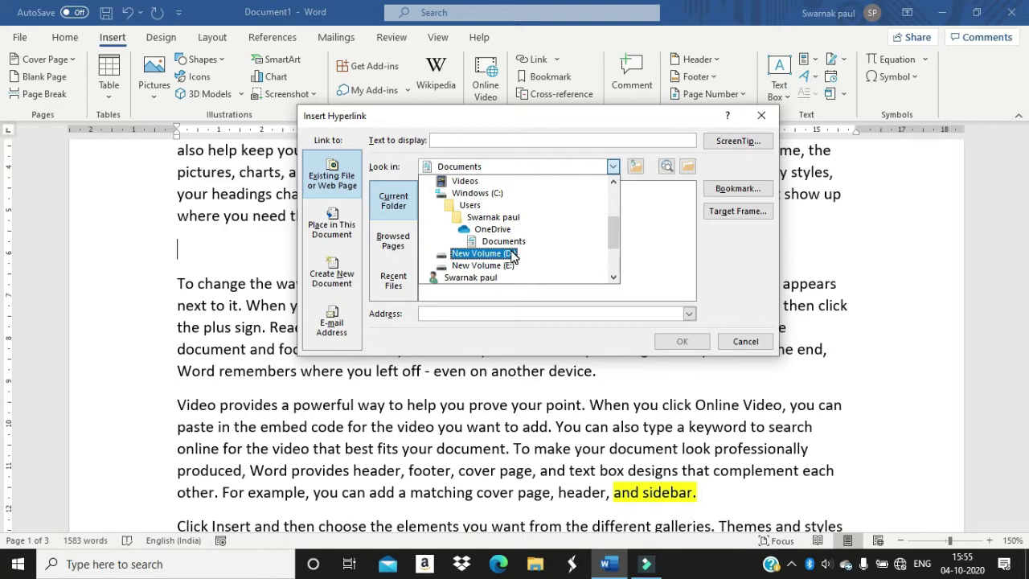
pyautogui.click(512, 254)
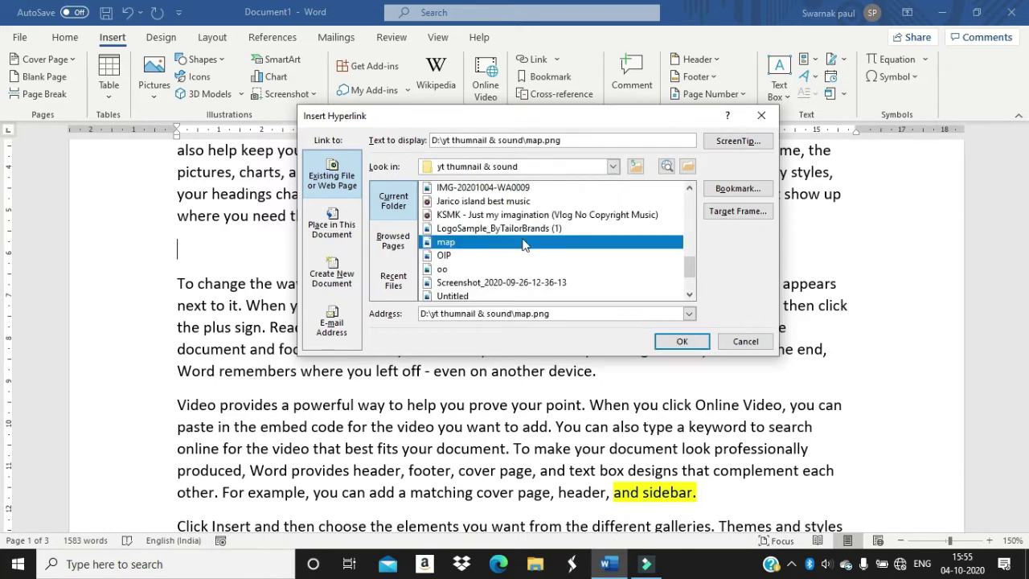
# Step: Insert the D:\yt thumnail & sound\map.png hyperlink, then select and deselect parts of its text
pyautogui.click(685, 342)
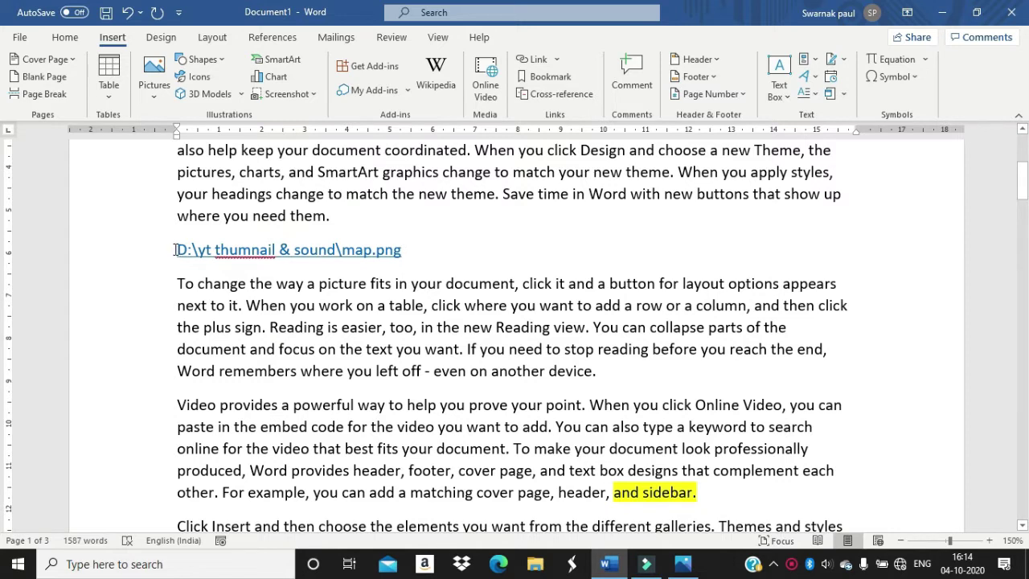
pyautogui.moveTo(174, 250); pyautogui.dragTo(399, 271)
pyautogui.click(319, 283)
pyautogui.moveTo(177, 250); pyautogui.dragTo(336, 258)
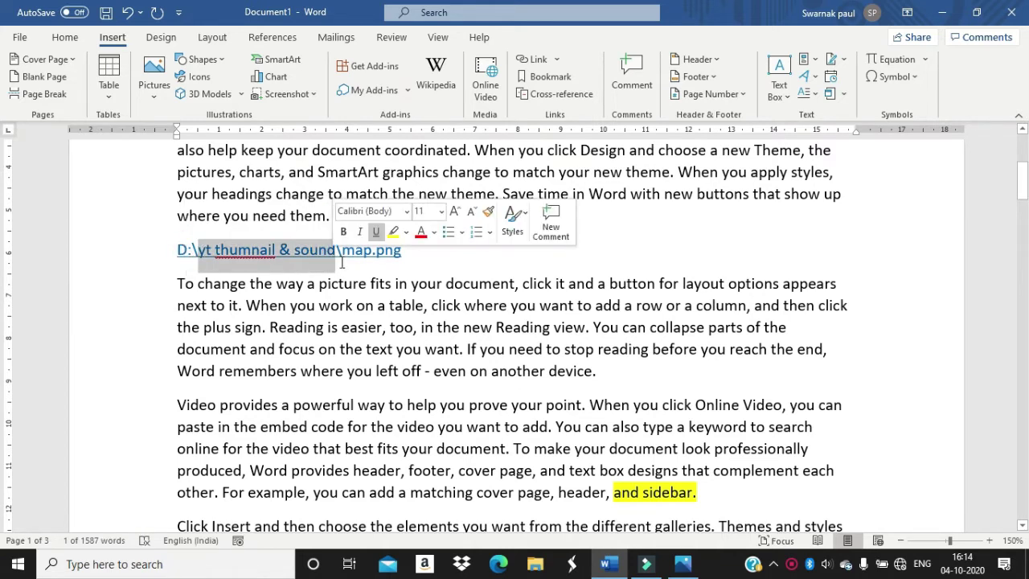
pyautogui.click(340, 253)
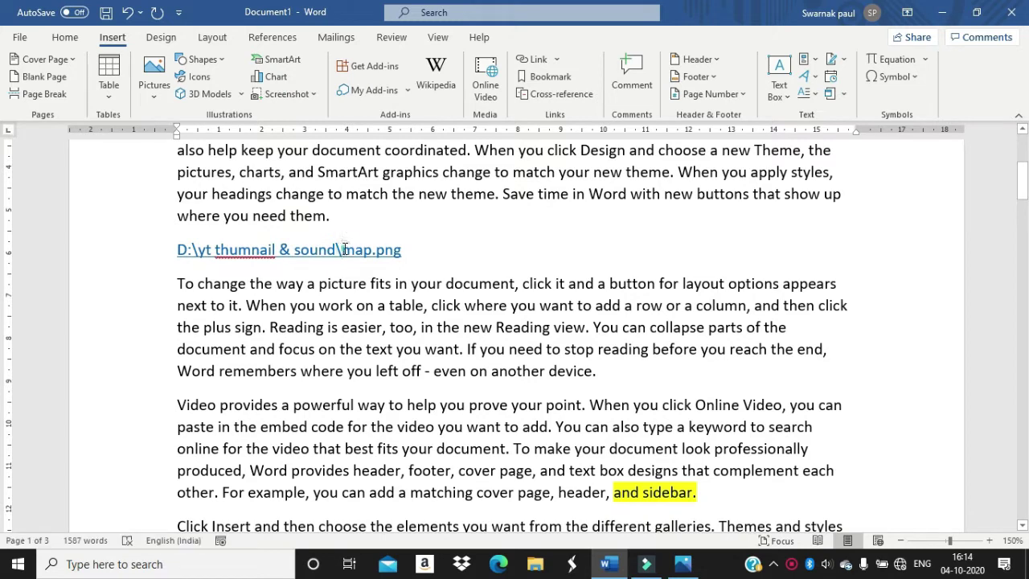
pyautogui.moveTo(342, 250); pyautogui.dragTo(399, 253)
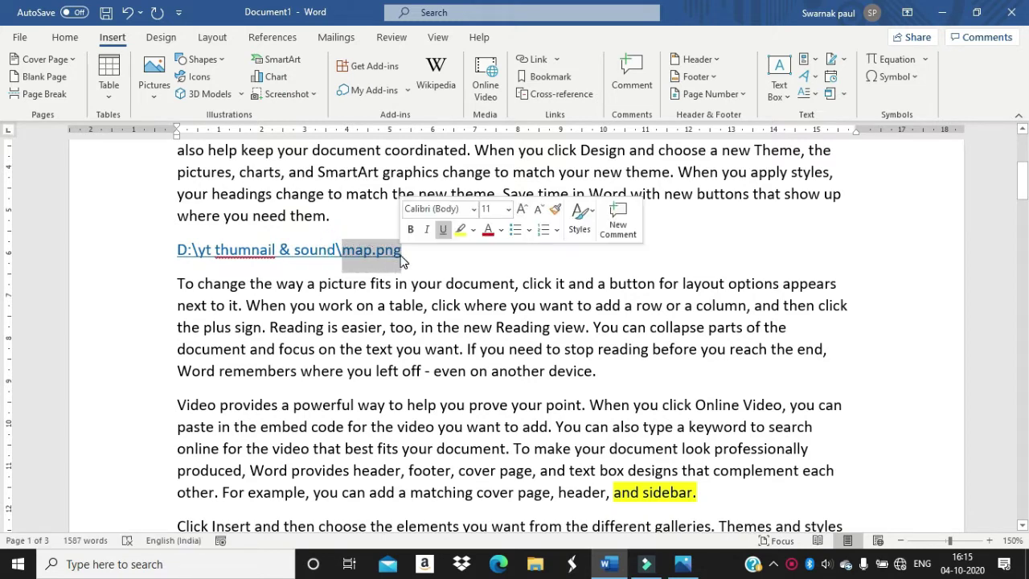
pyautogui.click(399, 252)
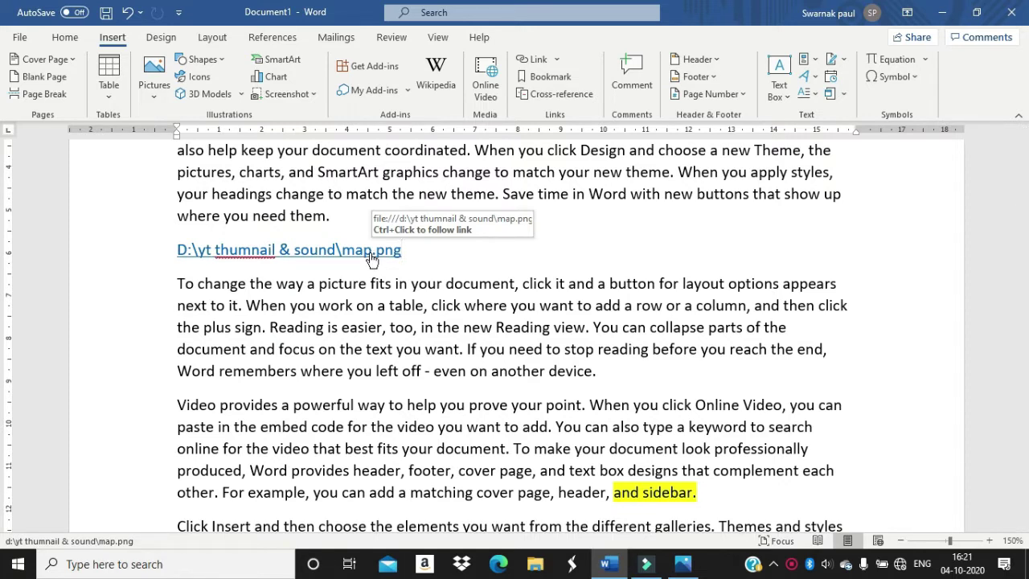
# Step: Open map.png from the hyperlink, accepting the Security Notice, then return to Word
pyautogui.keyDown('ctrl'); pyautogui.click(370, 254); pyautogui.keyUp('ctrl')
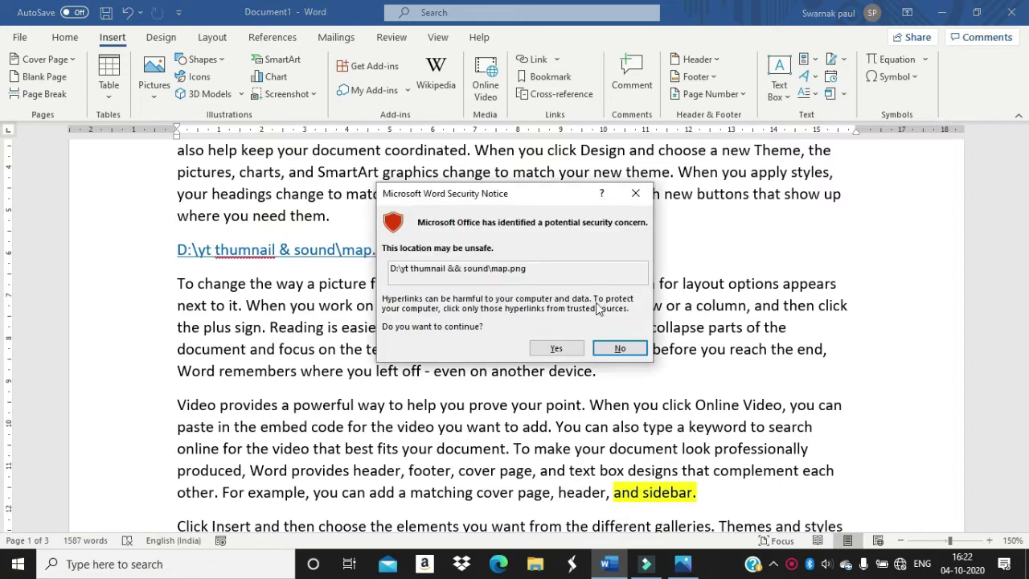
pyautogui.click(558, 349)
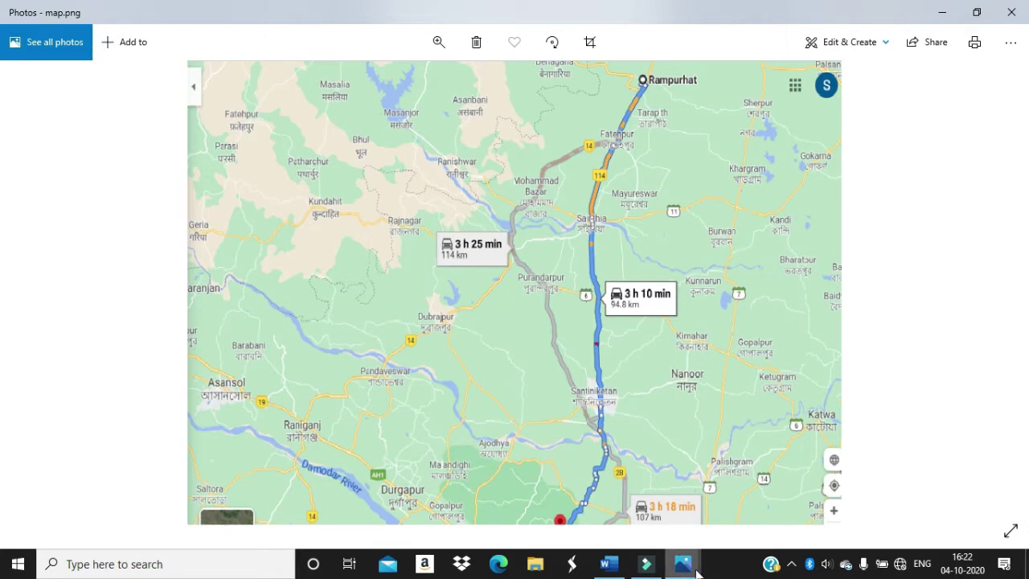
pyautogui.click(609, 564)
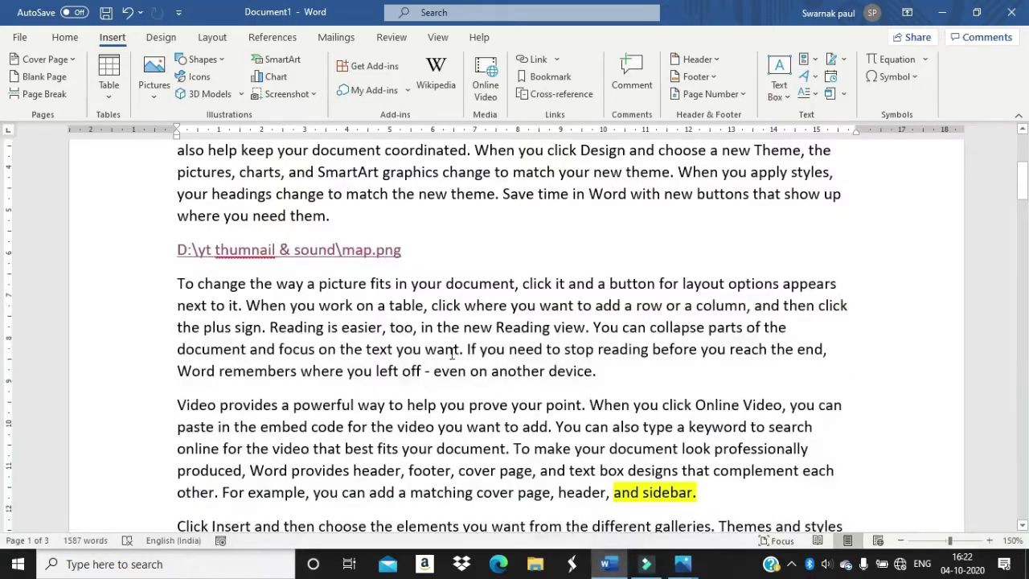
pyautogui.click(419, 252)
pyautogui.moveTo(693, 571)
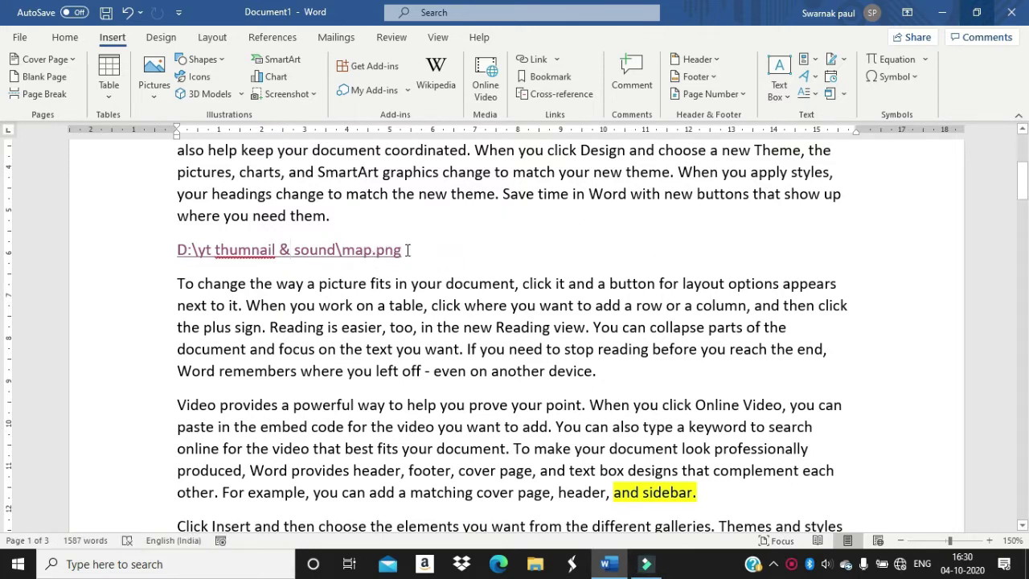
pyautogui.click(417, 251)
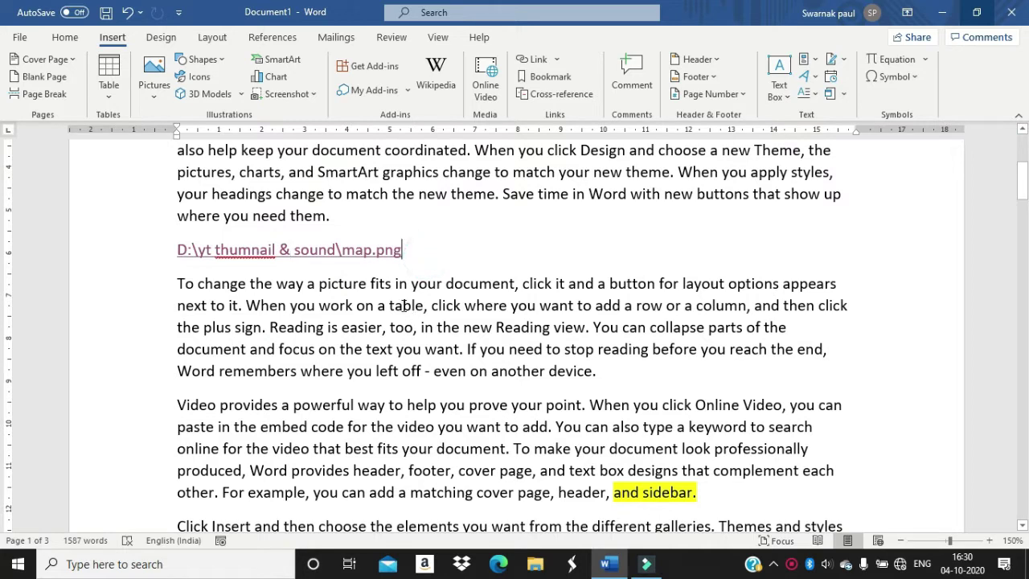
pyautogui.click(295, 250)
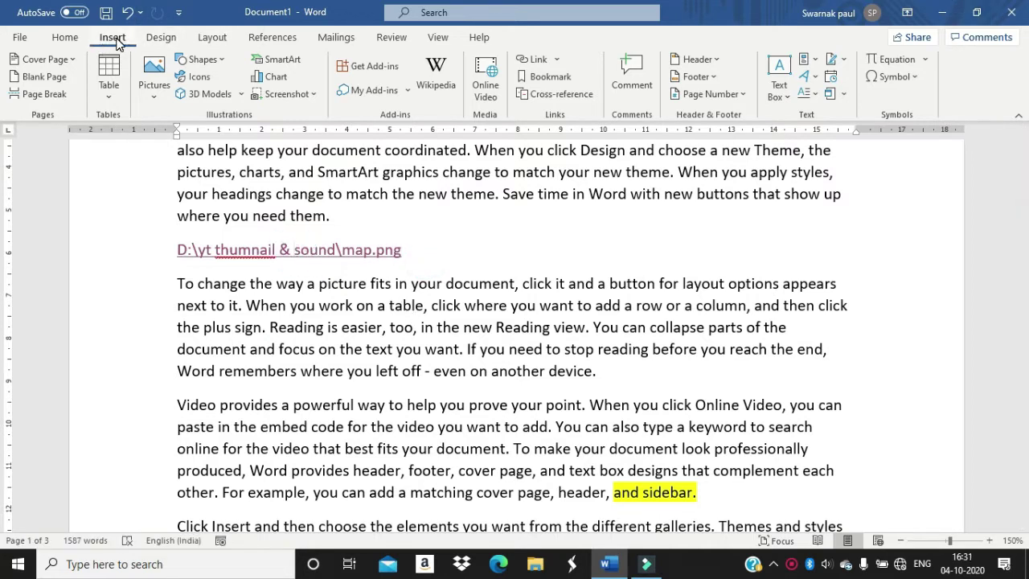
# Step: Remove the map.png hyperlink so the line is plain text reading 'Open photo'
pyautogui.click(530, 61)
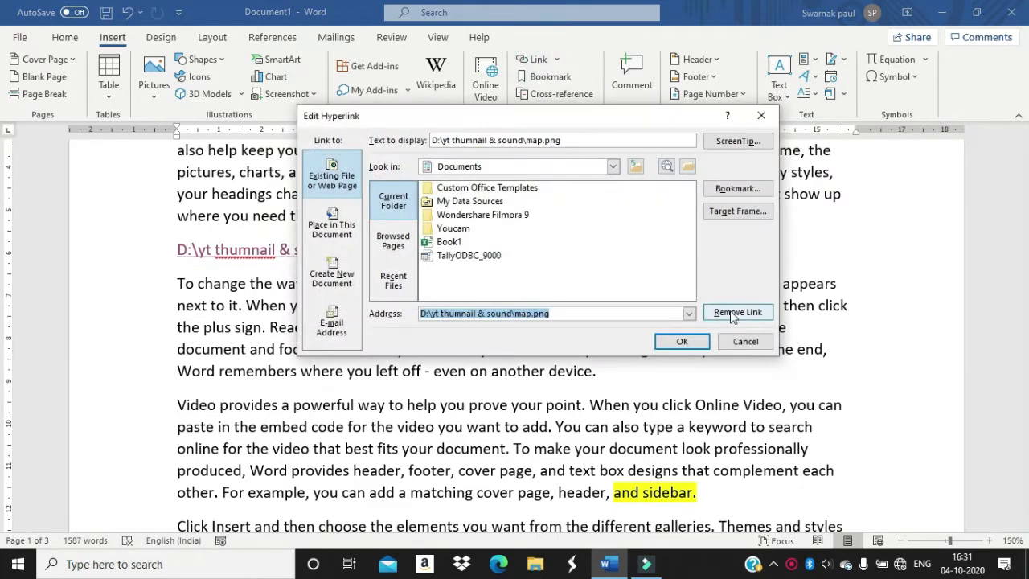
pyautogui.click(733, 312)
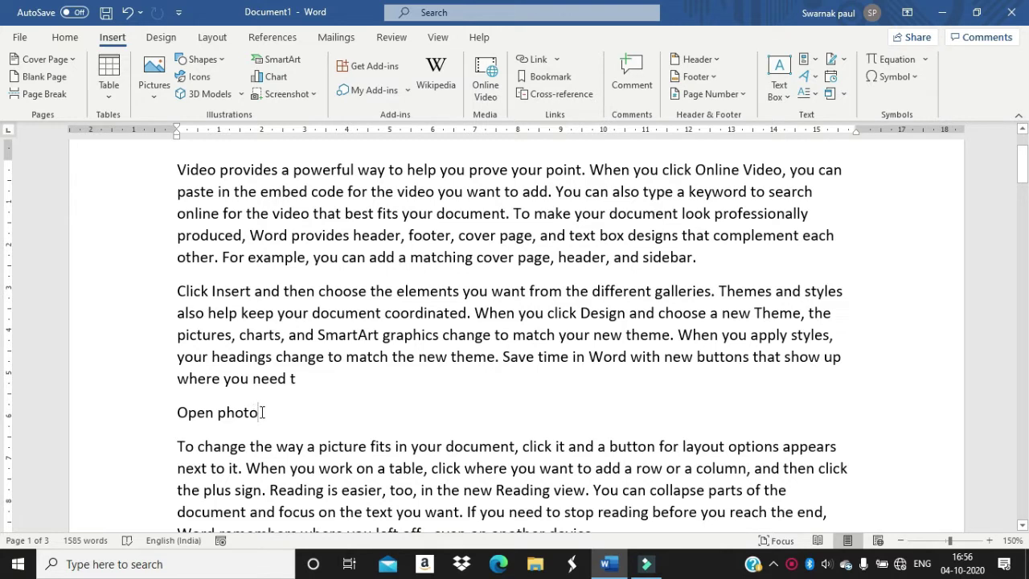
# Step: Select the plain 'Open photo' text on its own line
pyautogui.moveTo(261, 413); pyautogui.dragTo(211, 415)
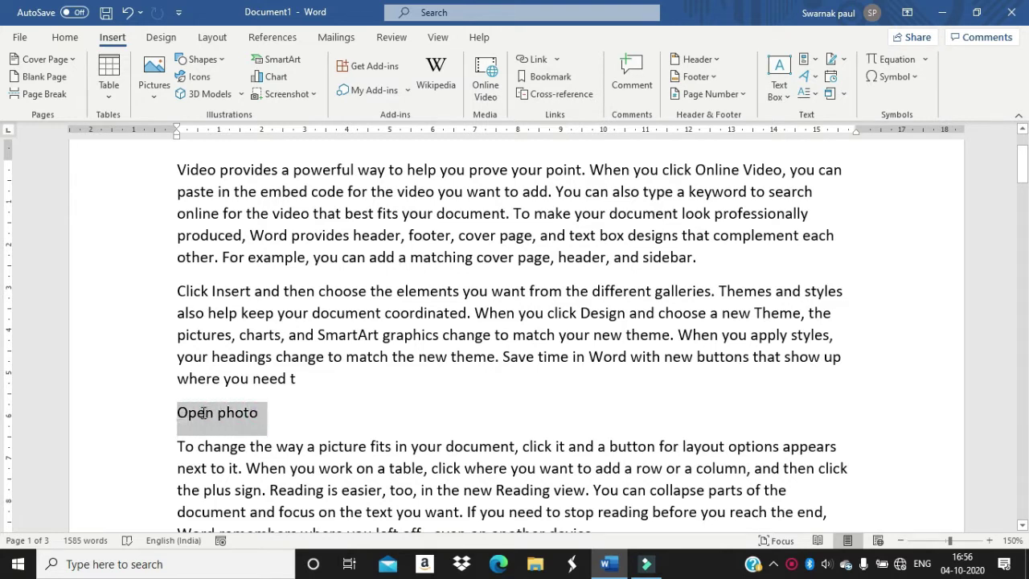
pyautogui.click(276, 411)
pyautogui.tripleClick(258, 412)
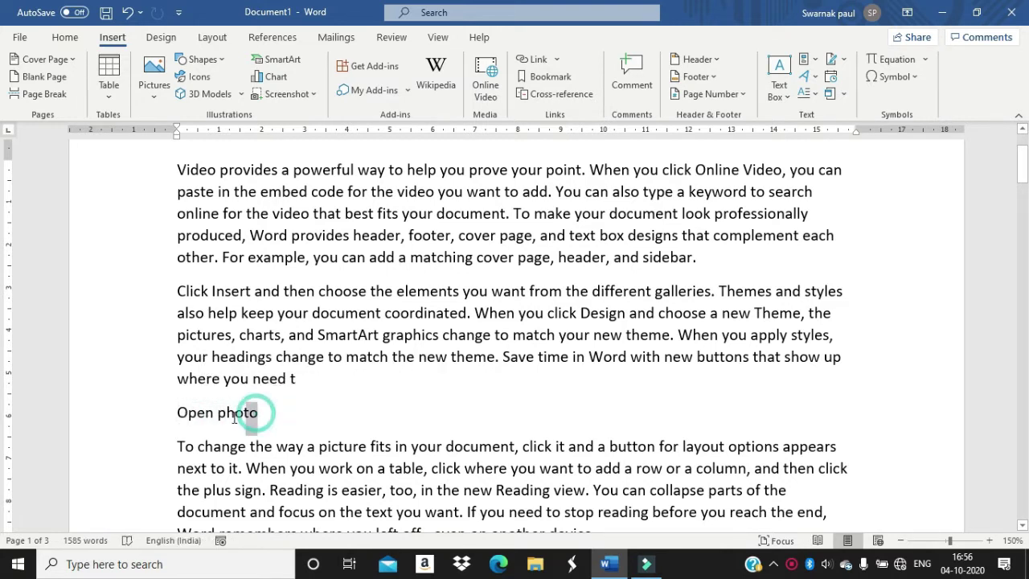
pyautogui.click(278, 415)
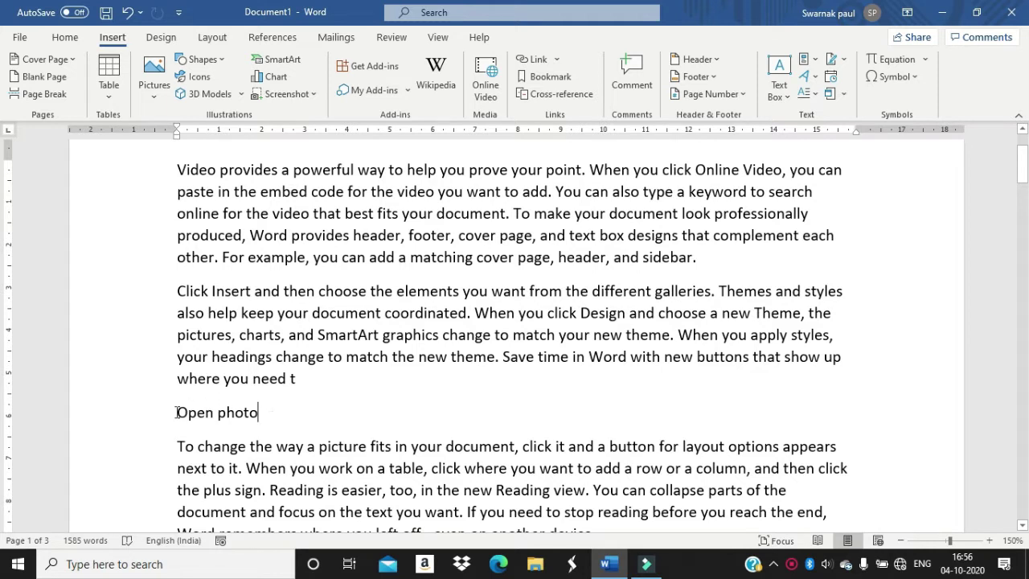
pyautogui.moveTo(179, 416); pyautogui.dragTo(248, 422)
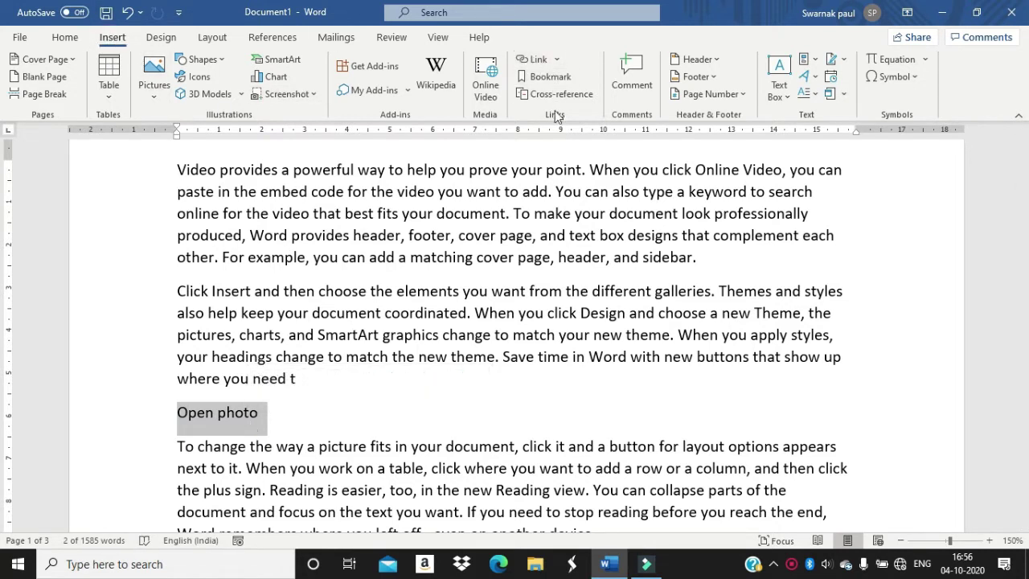
# Step: Link 'Open photo' to map.png in D:\yt thumnail & sound
pyautogui.click(537, 64)
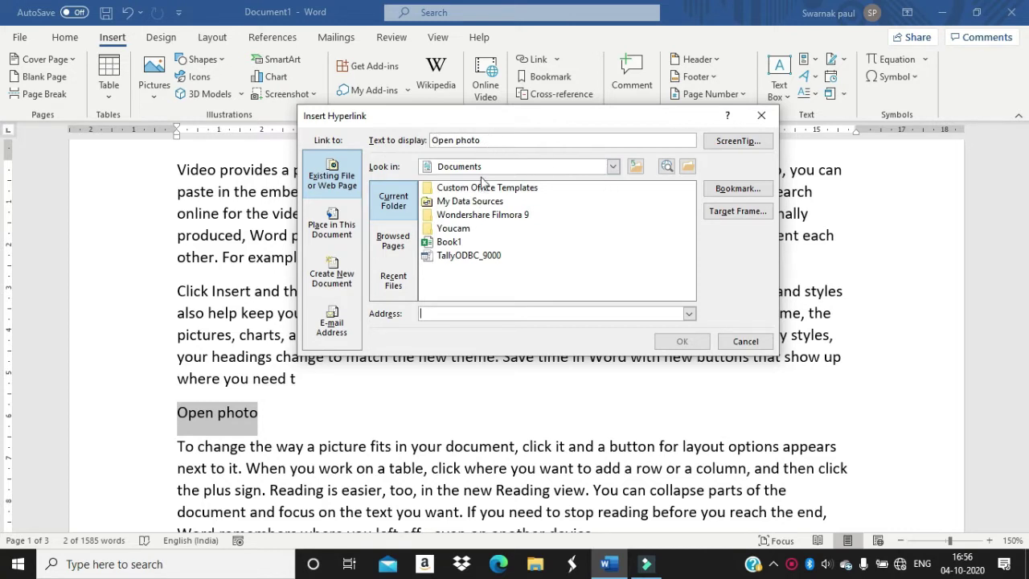
pyautogui.click(613, 166)
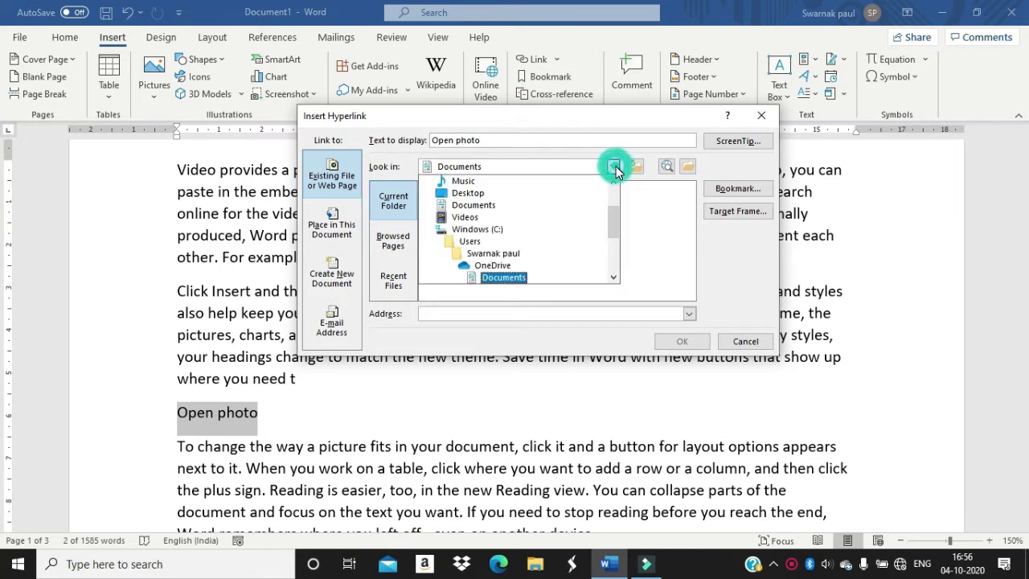
pyautogui.scroll(-1, 522, 243)
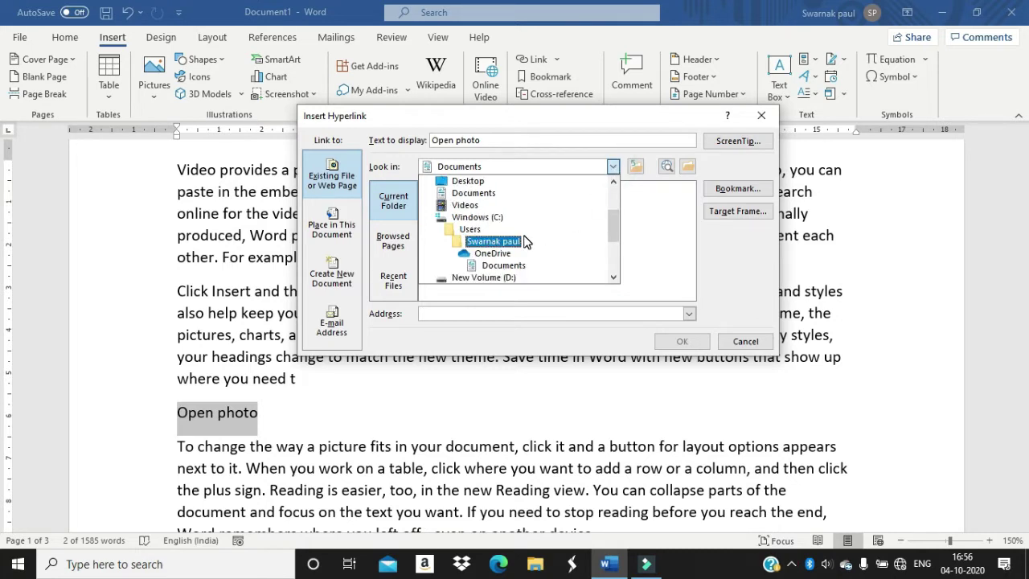
pyautogui.click(612, 166)
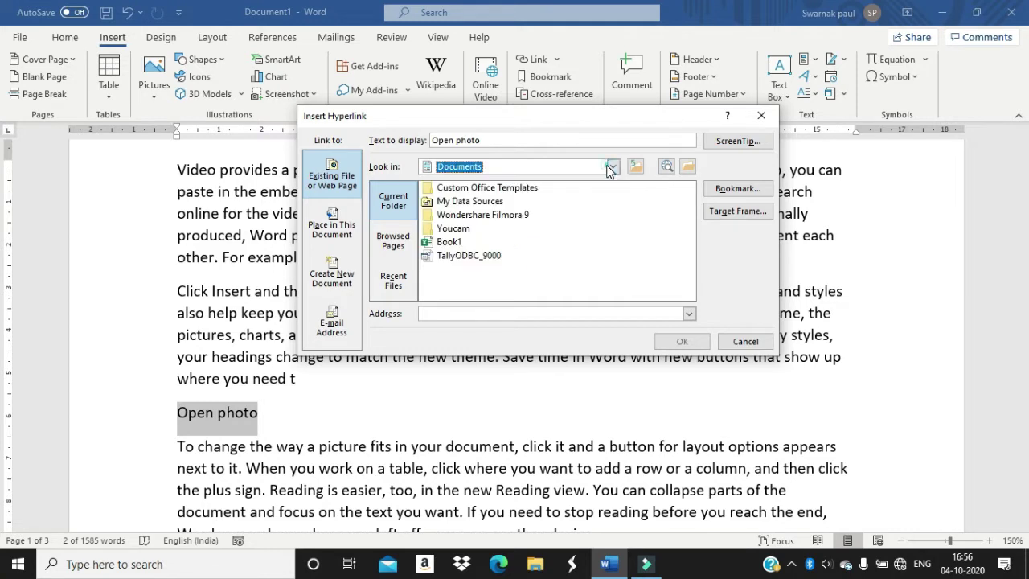
pyautogui.click(613, 166)
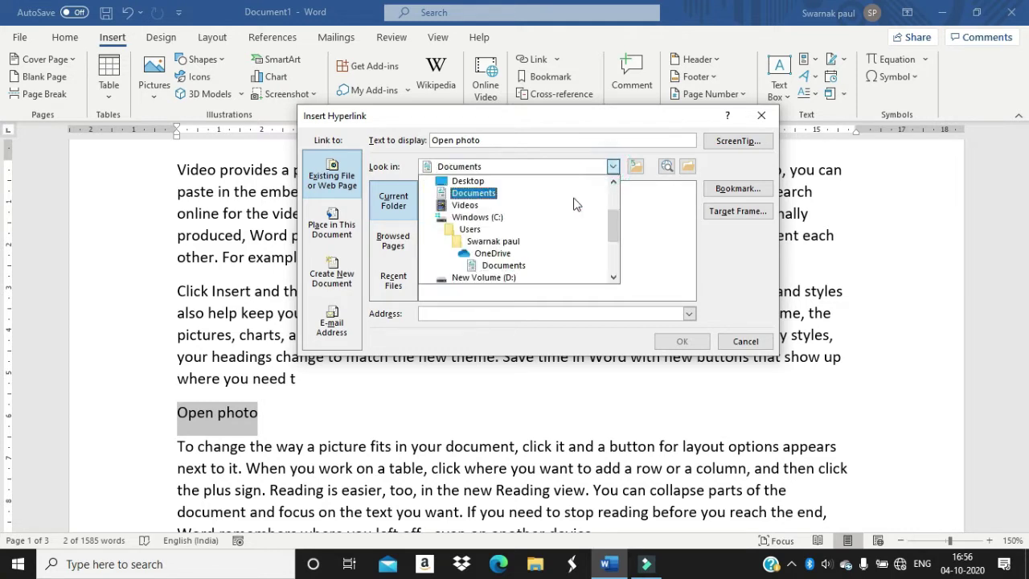
pyautogui.scroll(-1, 494, 241)
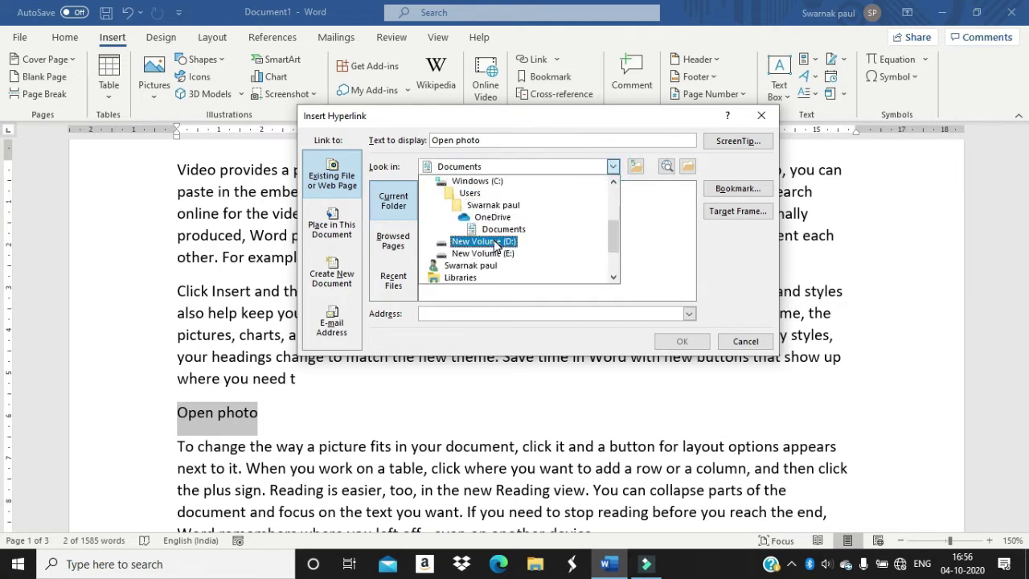
pyautogui.click(496, 242)
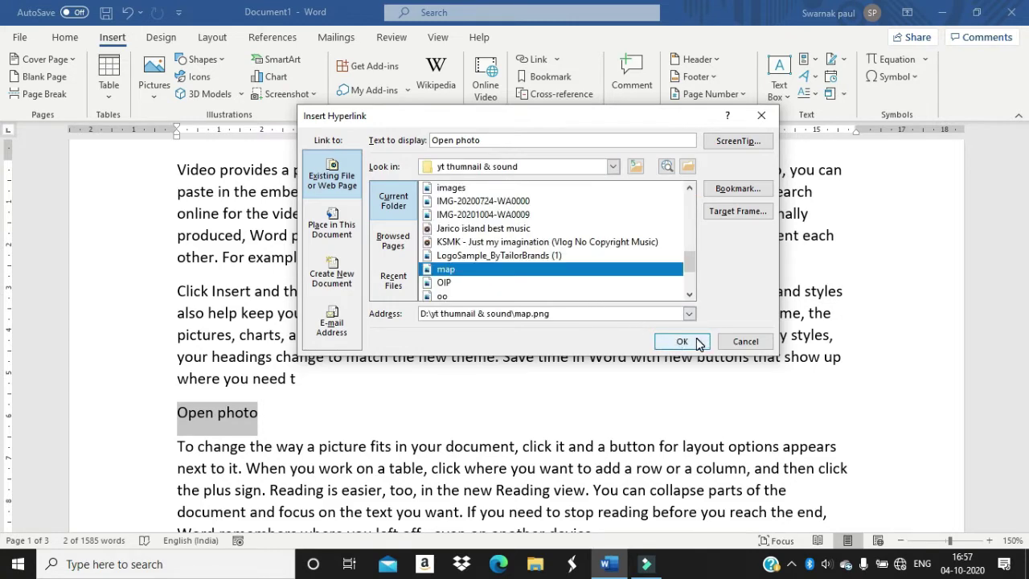
pyautogui.click(683, 341)
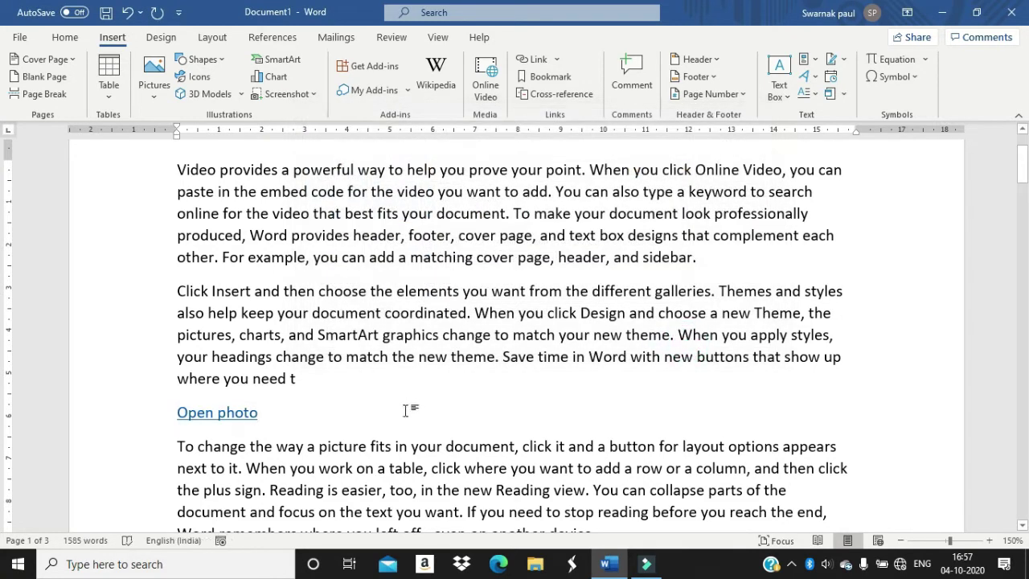
pyautogui.scroll(-2, 490, 418)
pyautogui.scroll(2, 493, 400)
pyautogui.scroll(-1, 280, 425)
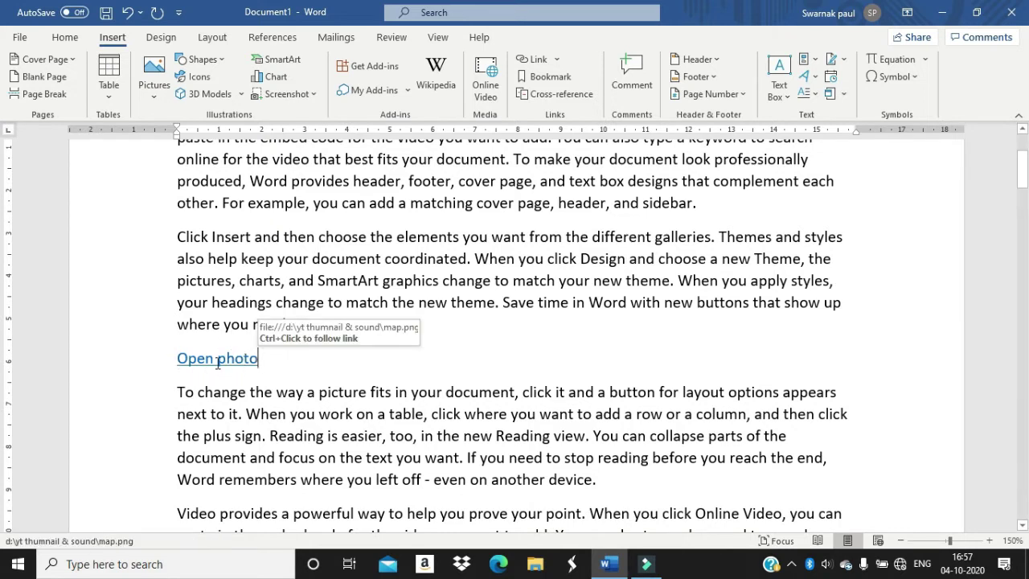
pyautogui.click(217, 360)
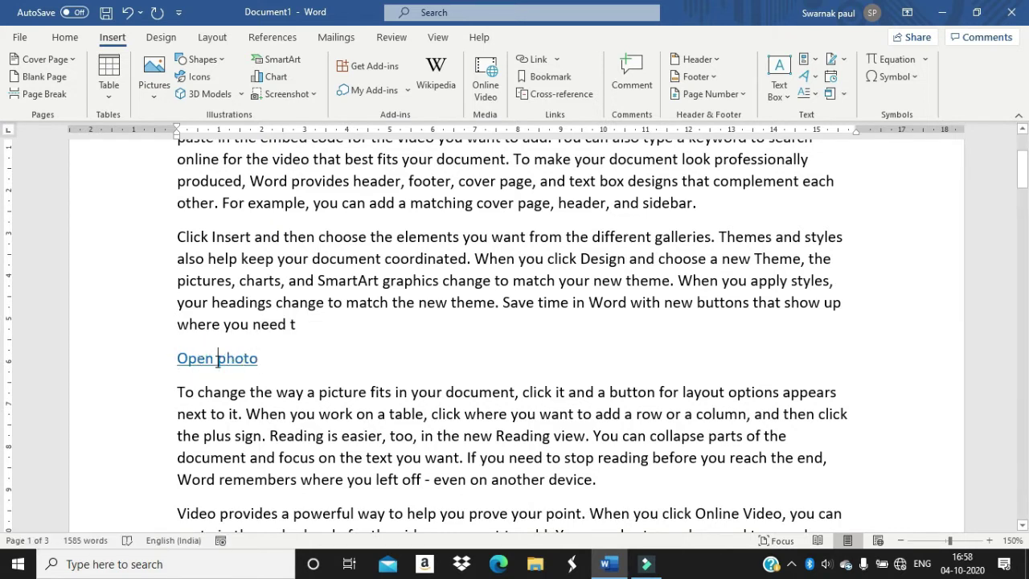
# Step: Add a custom ScreenTip to the Open photo link and apply the edited link
pyautogui.click(536, 60)
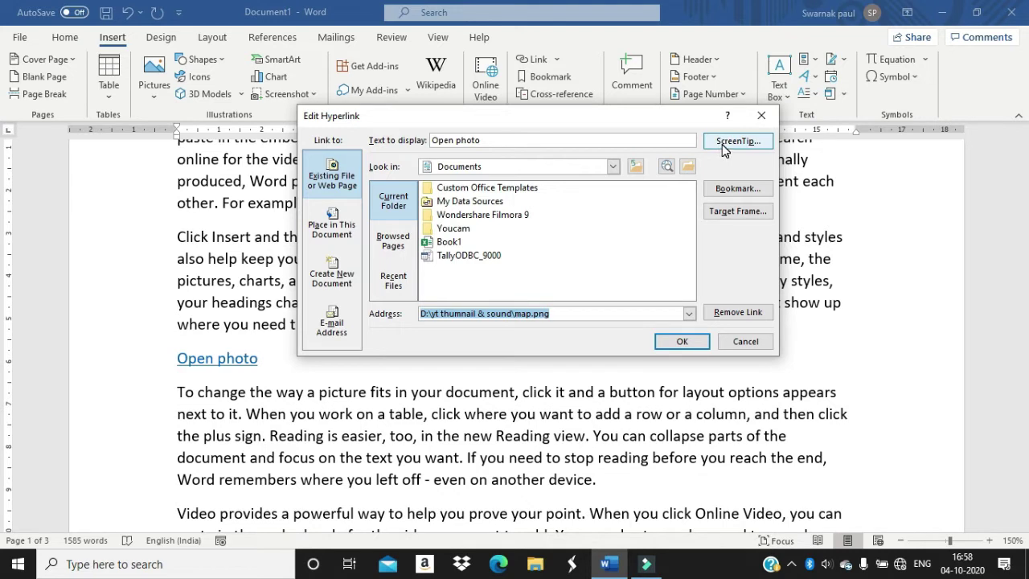
pyautogui.click(723, 146)
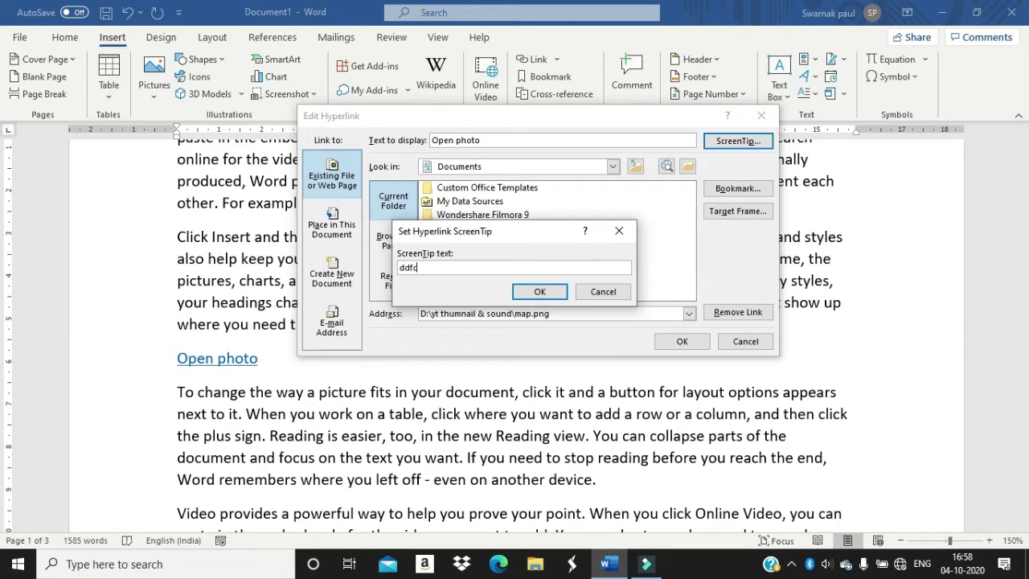
pyautogui.click(541, 291)
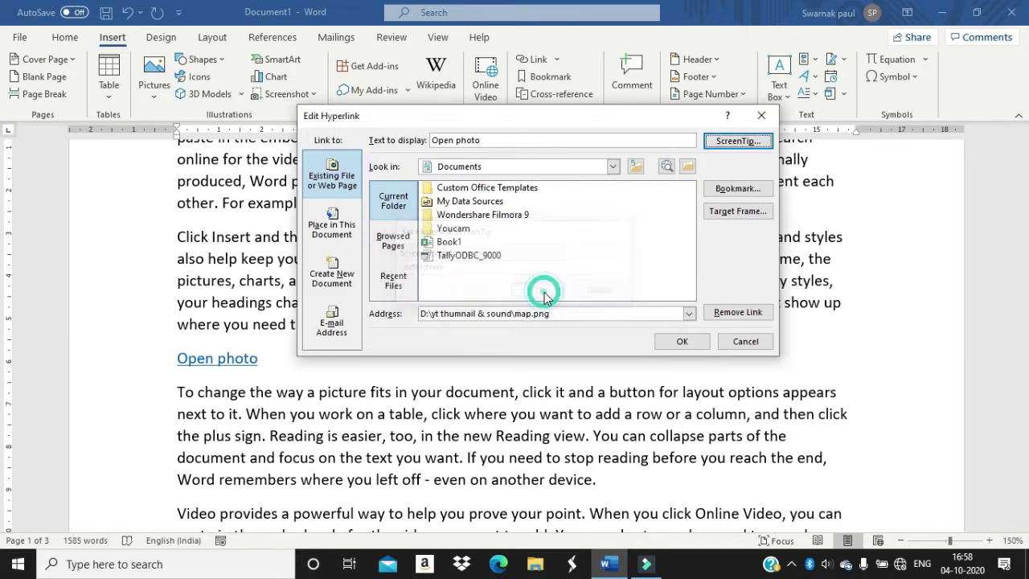
pyautogui.click(678, 342)
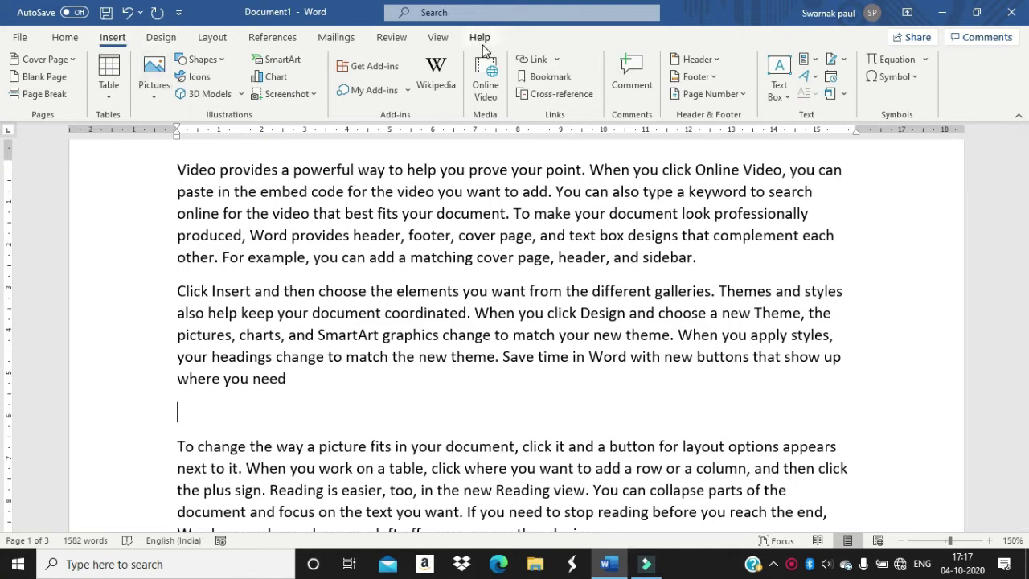
# Step: Bring up the Insert Hyperlink dialog for the now-empty line
pyautogui.click(530, 61)
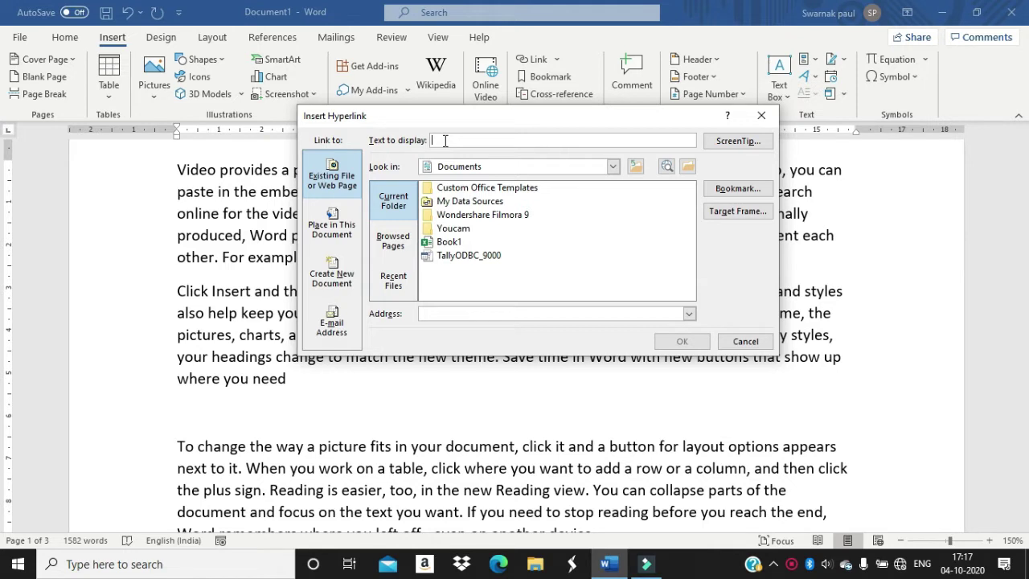
# Step: Insert a hyperlink displaying 'vgvvvggbbb' that points to D:\yt thumnail & sound\map.png
pyautogui.write('vgvvvggbbb')
pyautogui.click(612, 166)
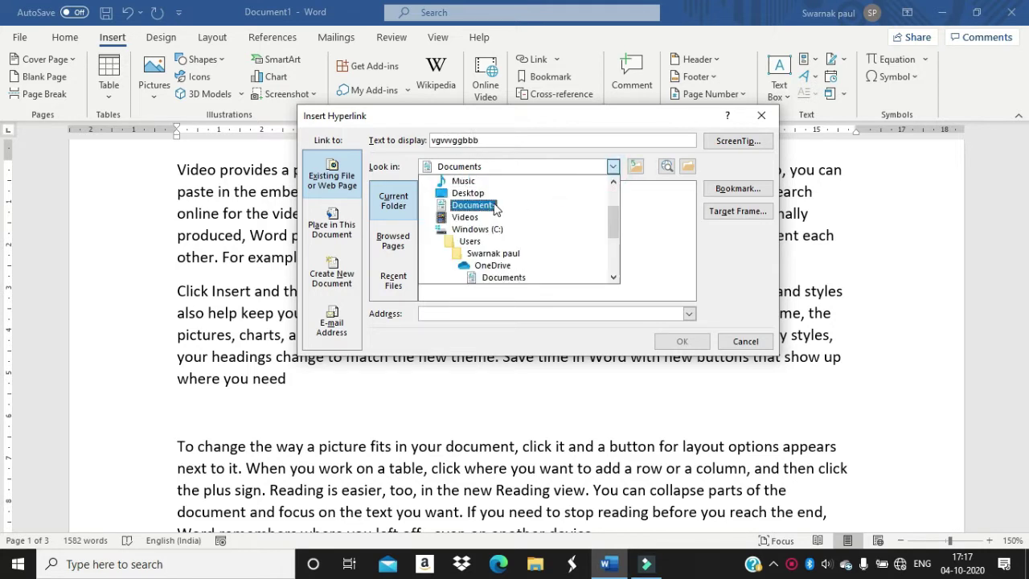
pyautogui.scroll(-2, 502, 240)
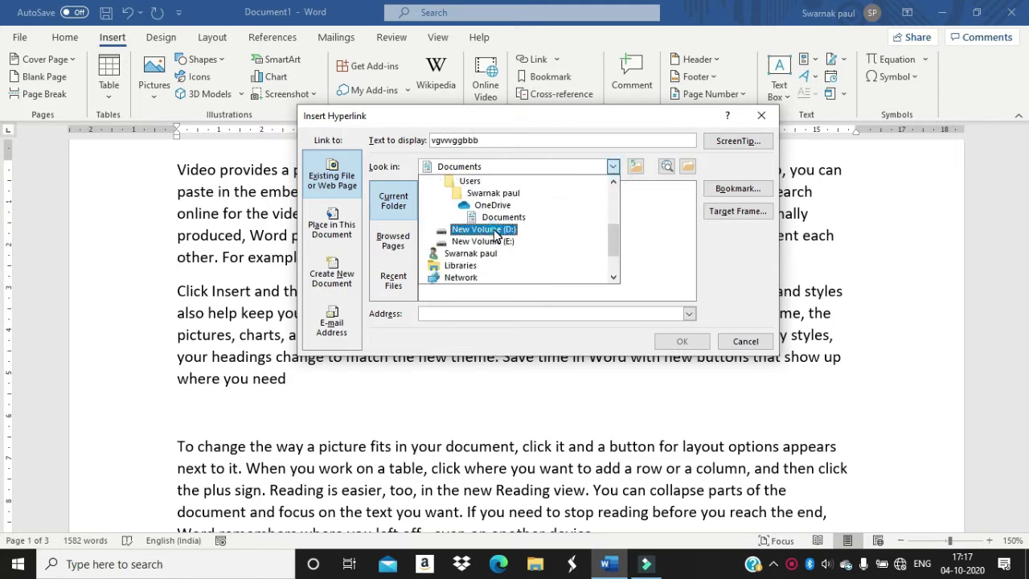
pyautogui.click(497, 230)
pyautogui.click(494, 231)
pyautogui.doubleClick(494, 231)
pyautogui.scroll(-5, 494, 233)
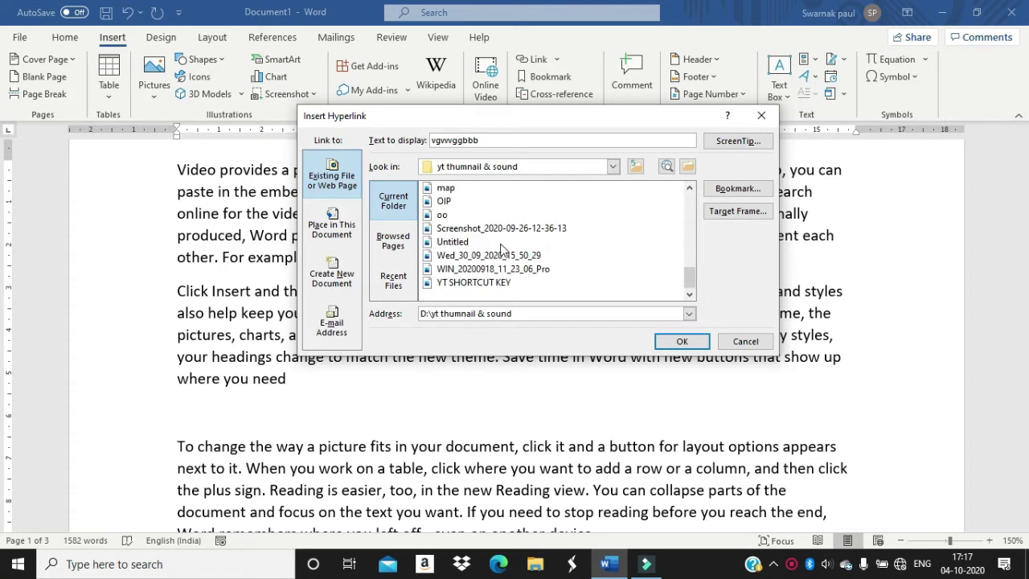
pyautogui.click(449, 188)
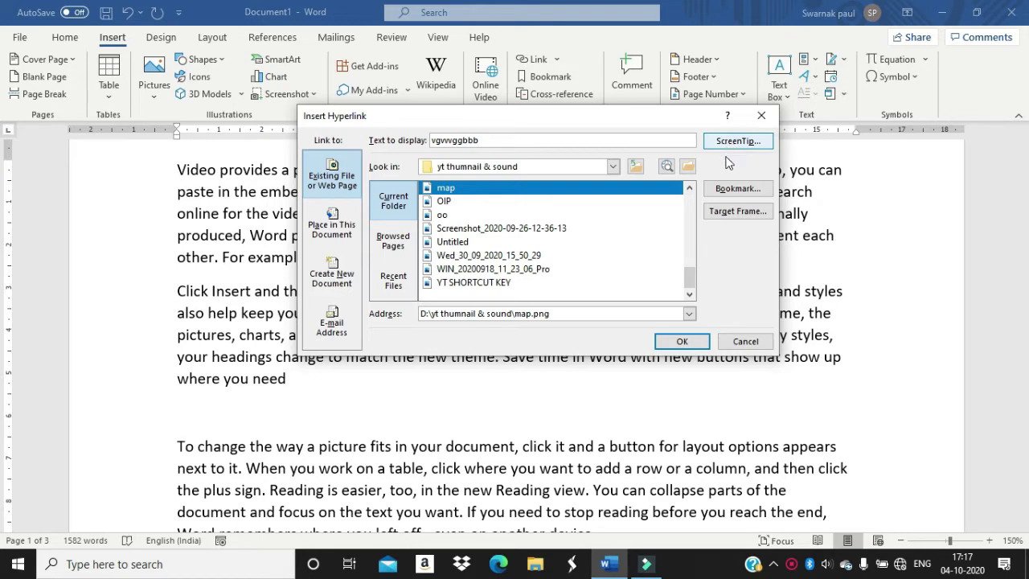
pyautogui.click(682, 342)
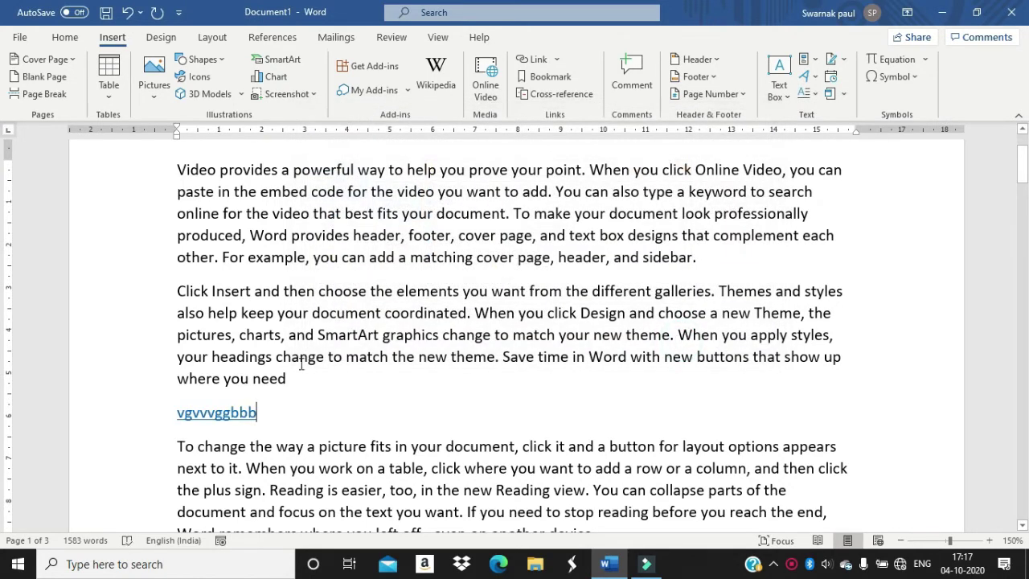
pyautogui.moveTo(257, 412); pyautogui.dragTo(178, 411)
# Step: Put the caret in the link, view file and in-document link targets, then cancel without linking
pyautogui.click(285, 418)
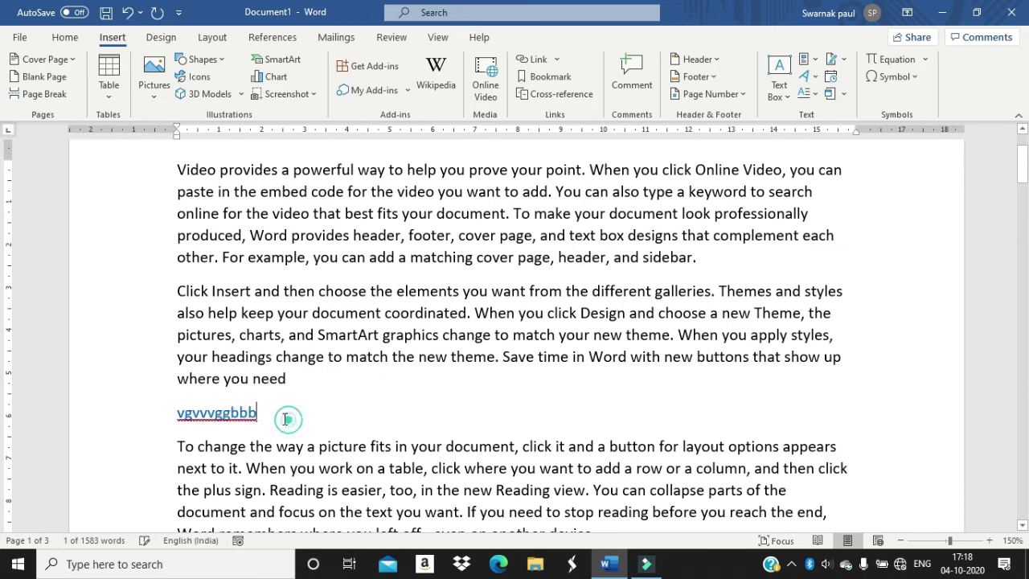
pyautogui.click(251, 431)
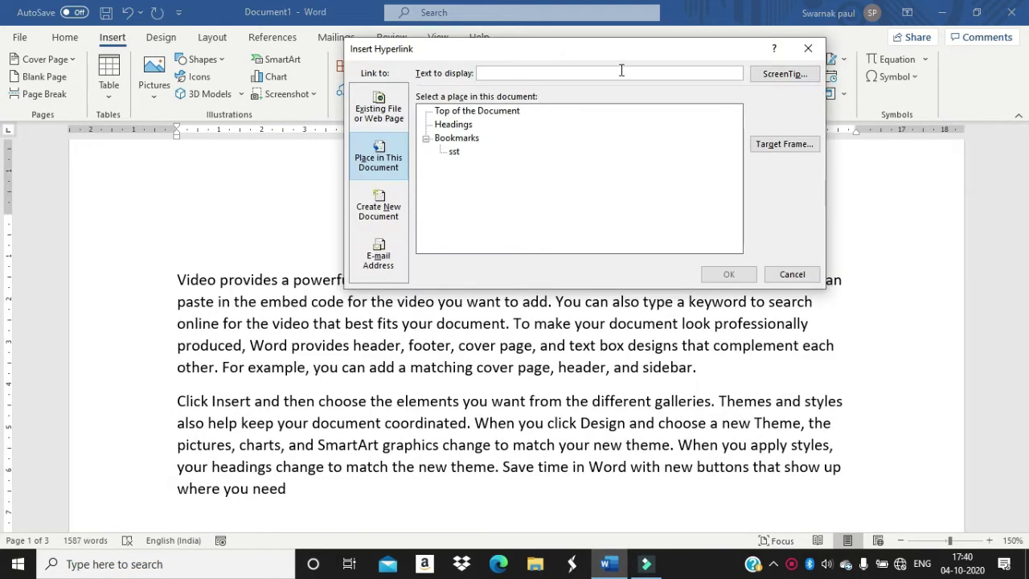
pyautogui.click(379, 113)
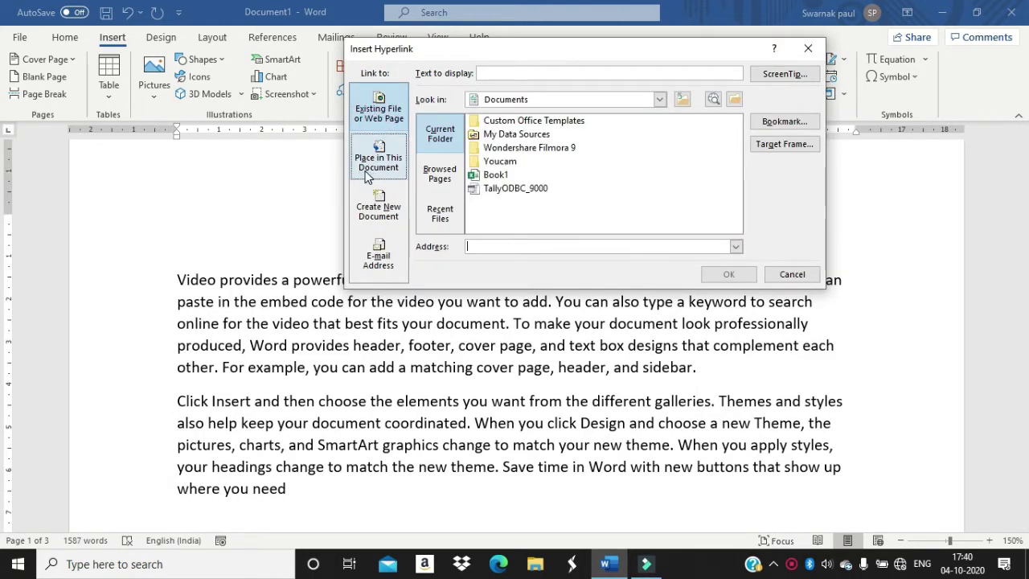
pyautogui.click(394, 167)
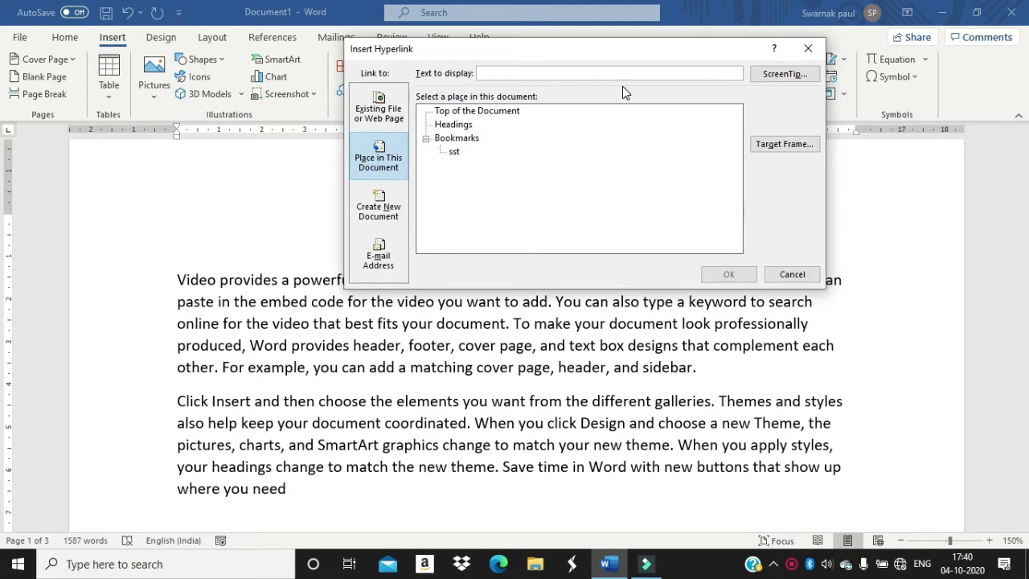
pyautogui.click(808, 50)
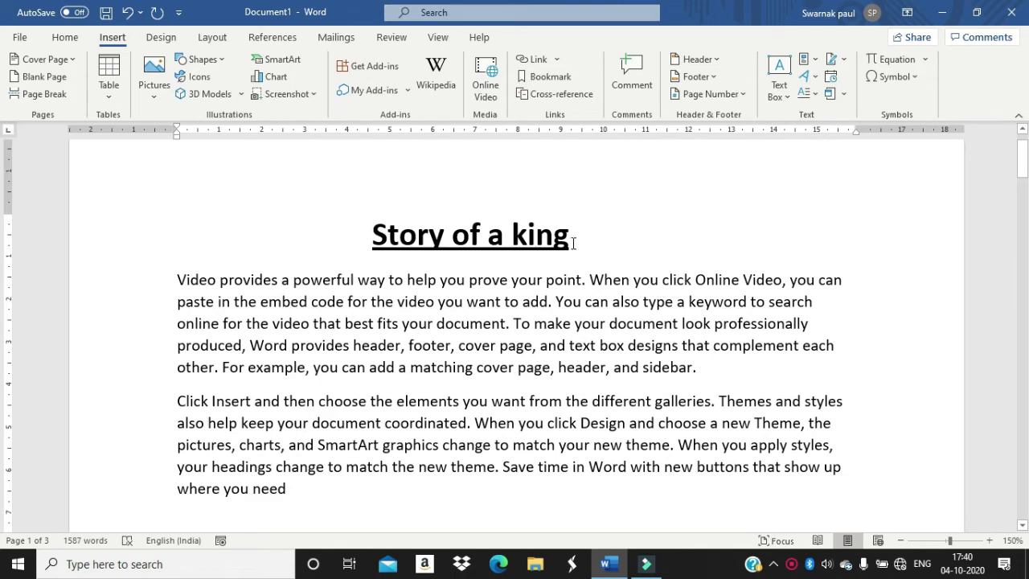
# Step: Link the 'Story of a king' title to the sst bookmark and test it
pyautogui.moveTo(574, 241); pyautogui.dragTo(406, 249)
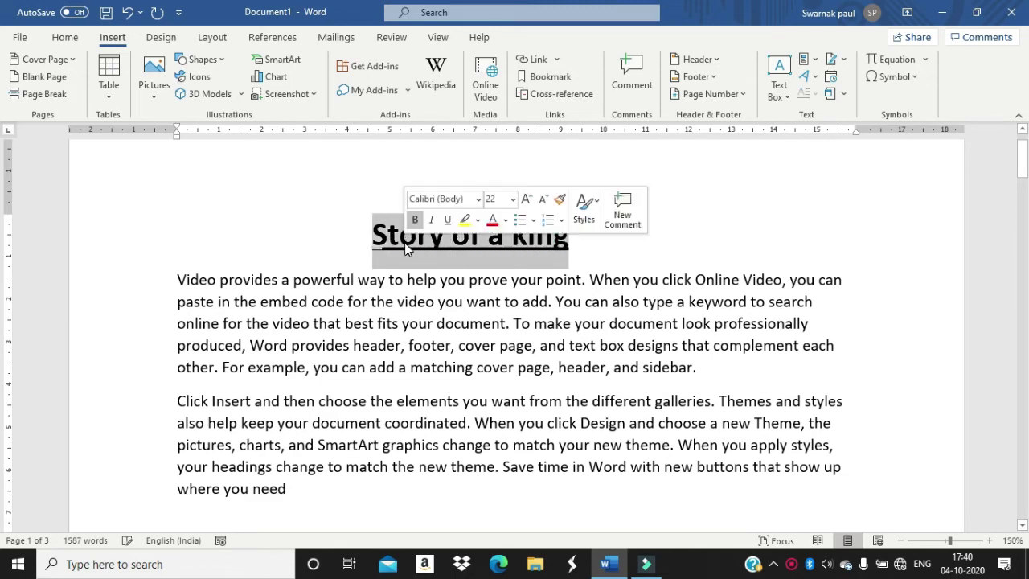
pyautogui.click(524, 63)
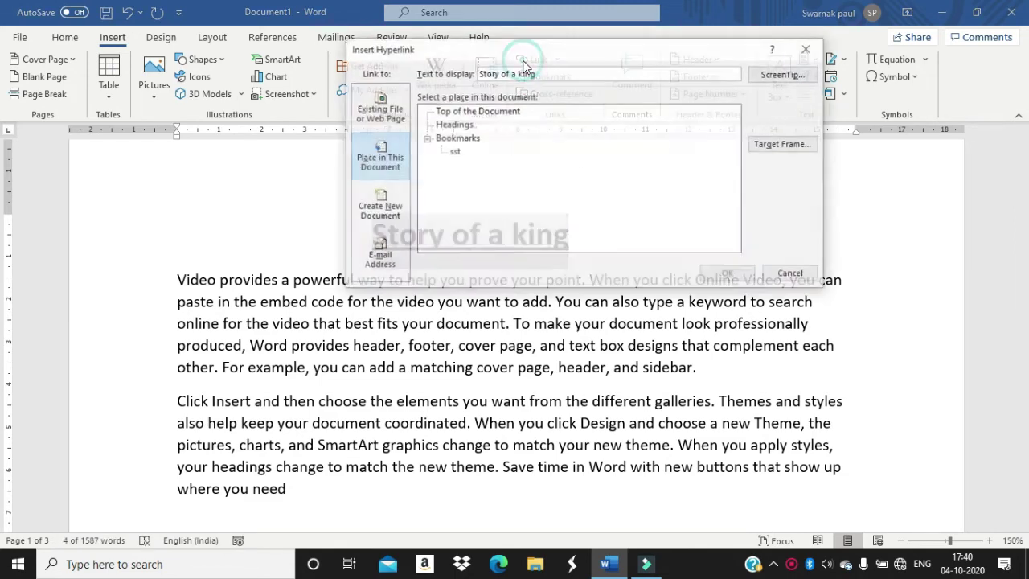
pyautogui.click(374, 126)
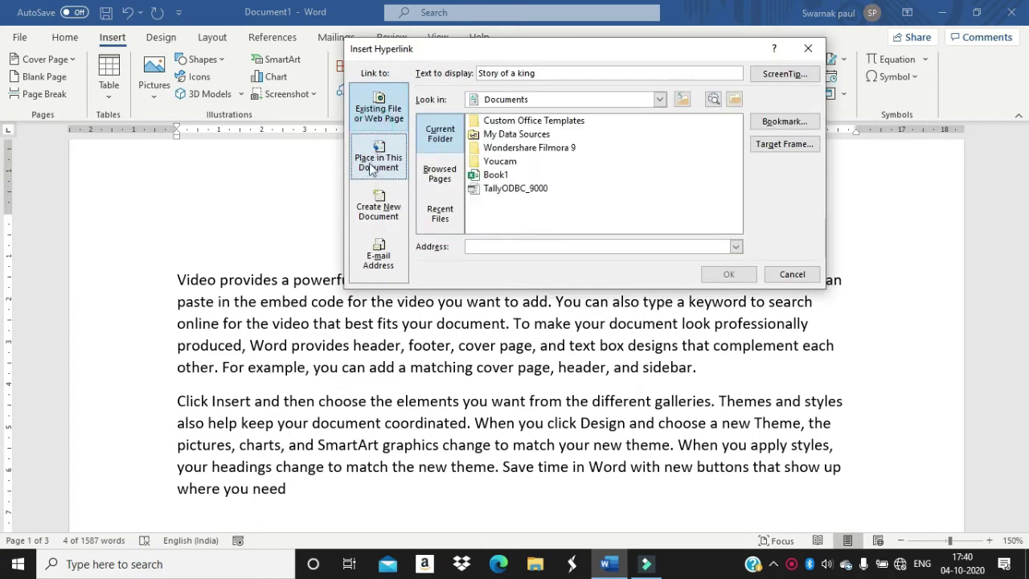
pyautogui.click(375, 171)
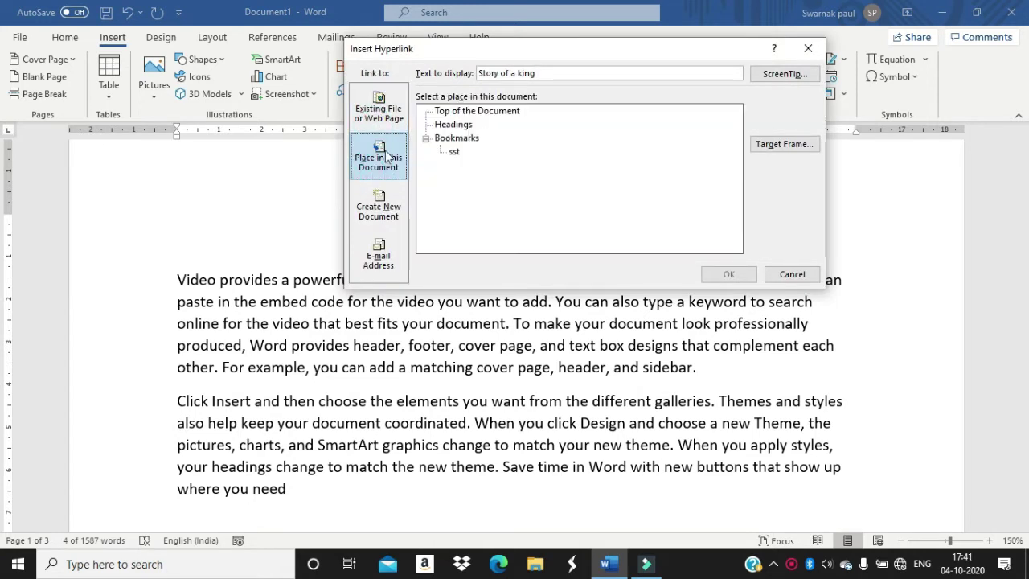
pyautogui.click(453, 152)
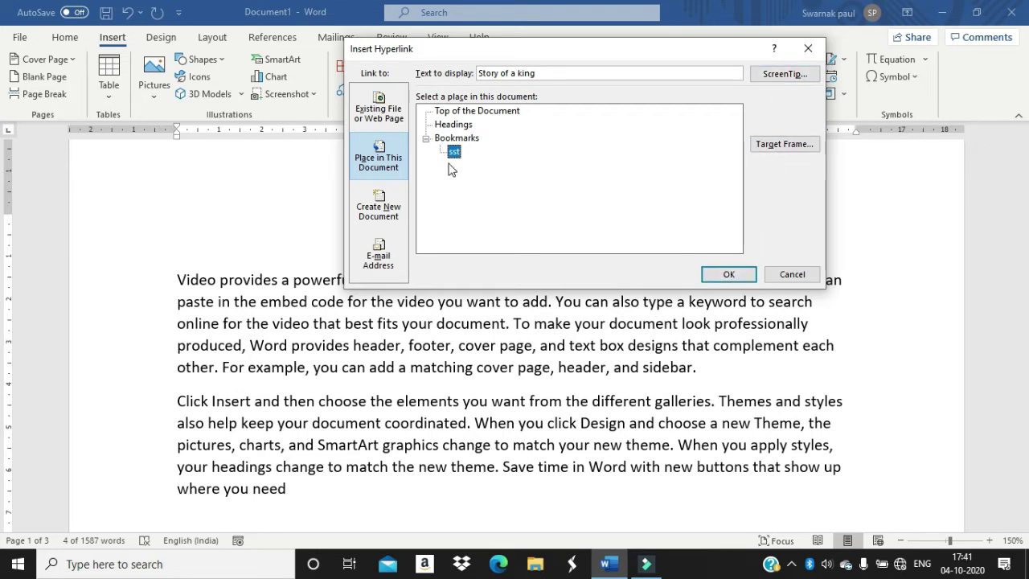
pyautogui.click(718, 273)
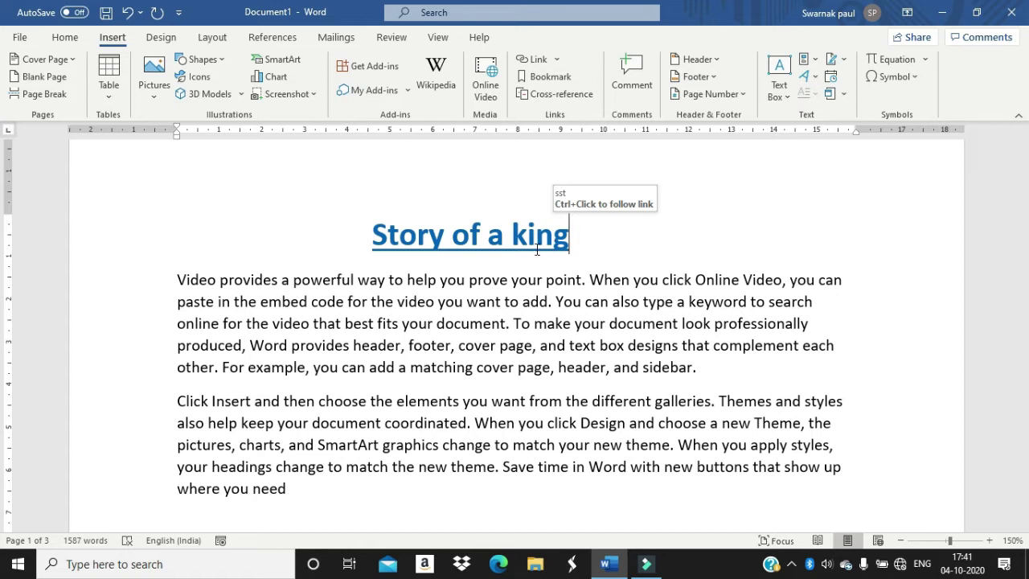
pyautogui.keyDown('ctrl'); pyautogui.click(538, 250); pyautogui.keyUp('ctrl')
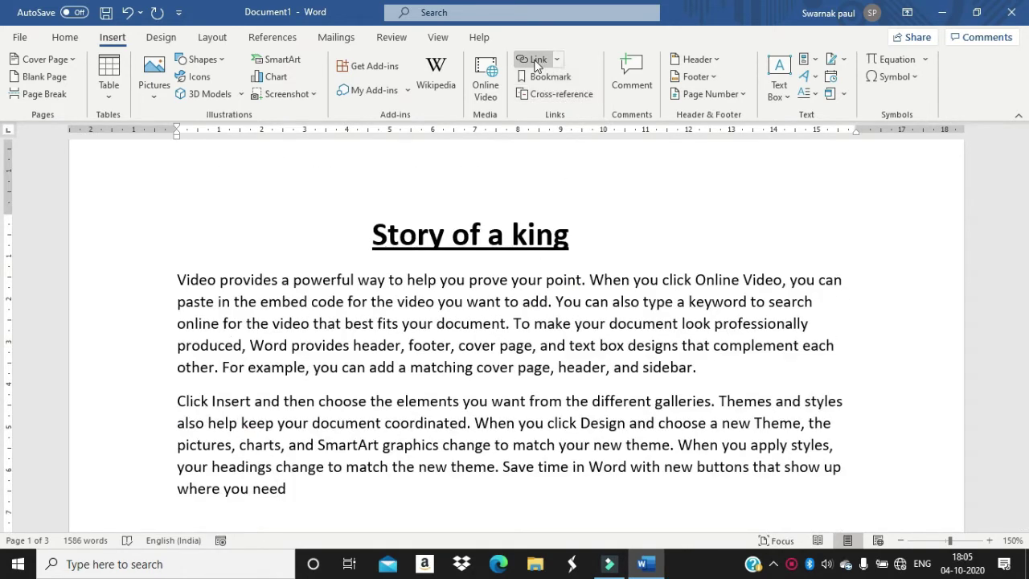
# Step: Link 'Click Insert and then choose' to a new document named word, set to edit later
pyautogui.click(279, 488)
pyautogui.click(535, 59)
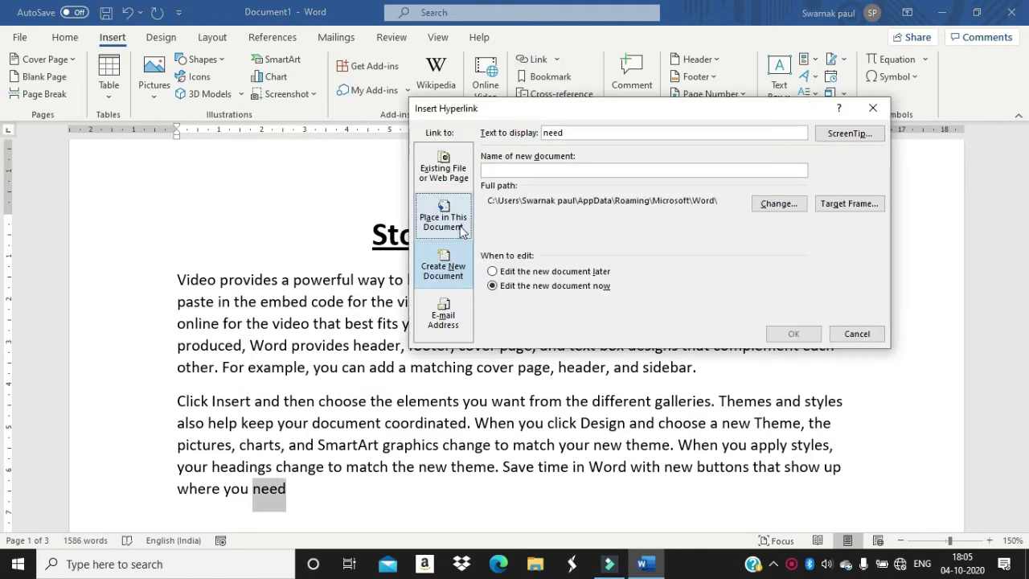
pyautogui.click(870, 108)
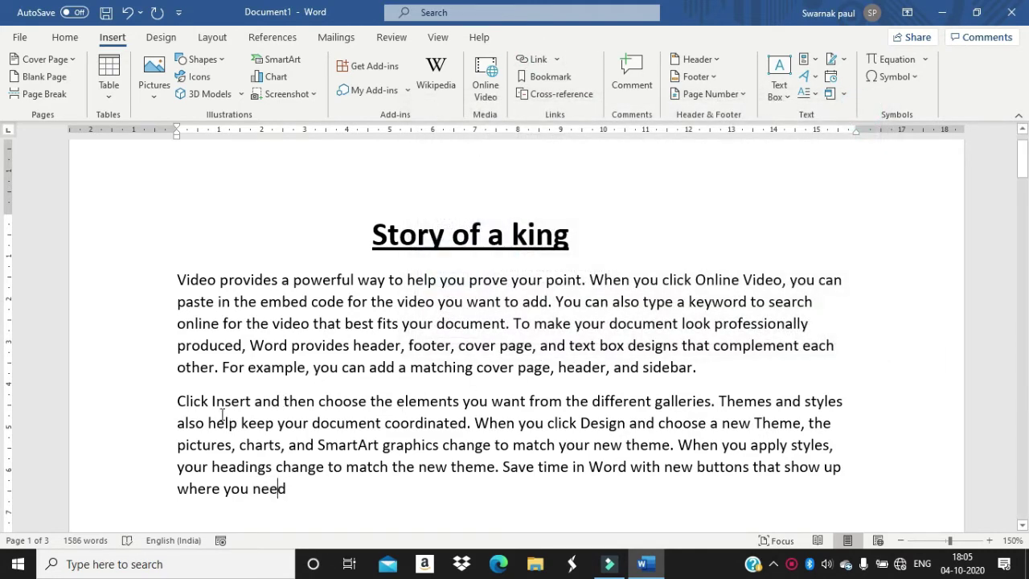
pyautogui.moveTo(177, 399); pyautogui.dragTo(368, 406)
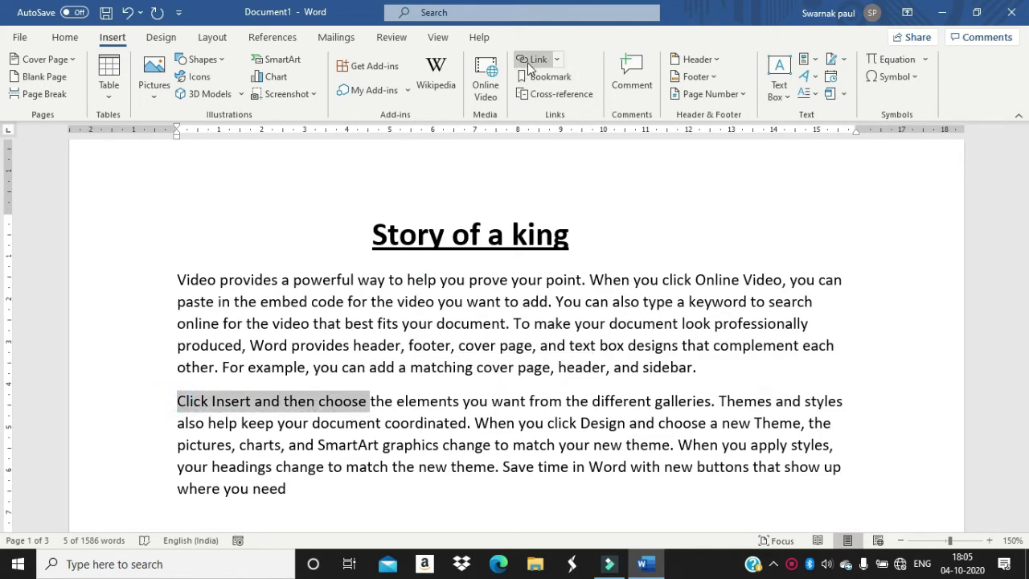
pyautogui.click(534, 60)
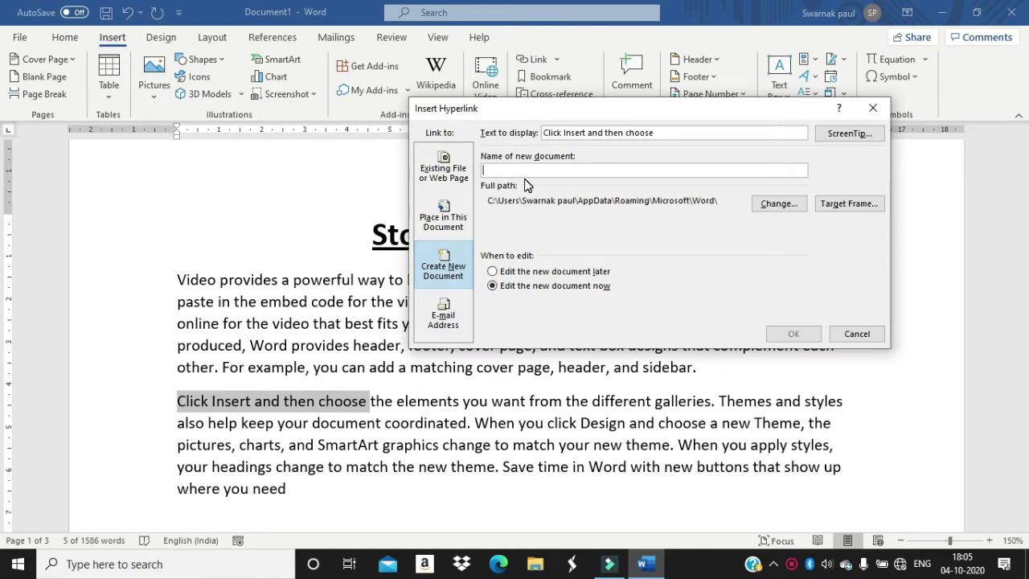
pyautogui.write('word')
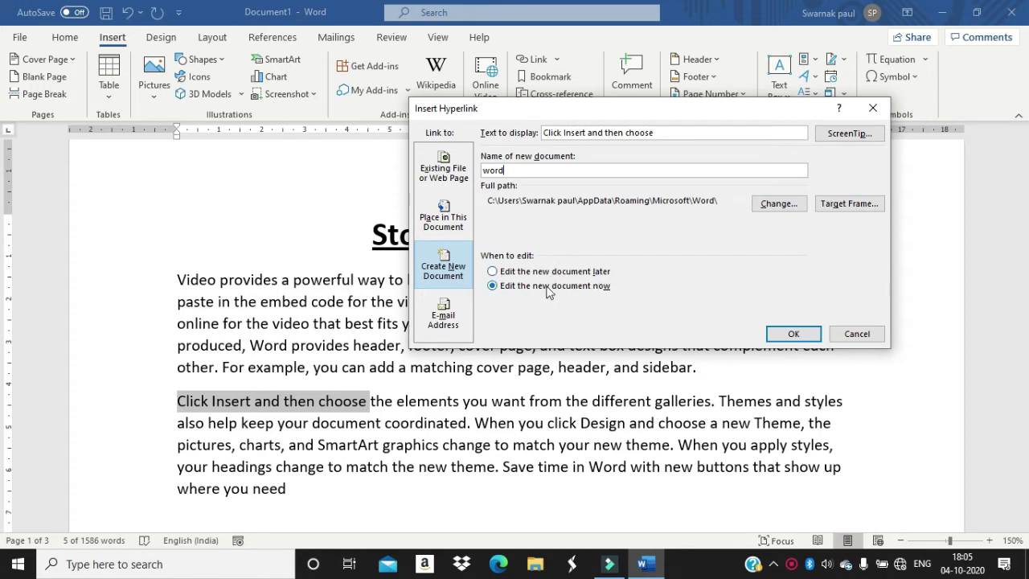
pyautogui.click(508, 273)
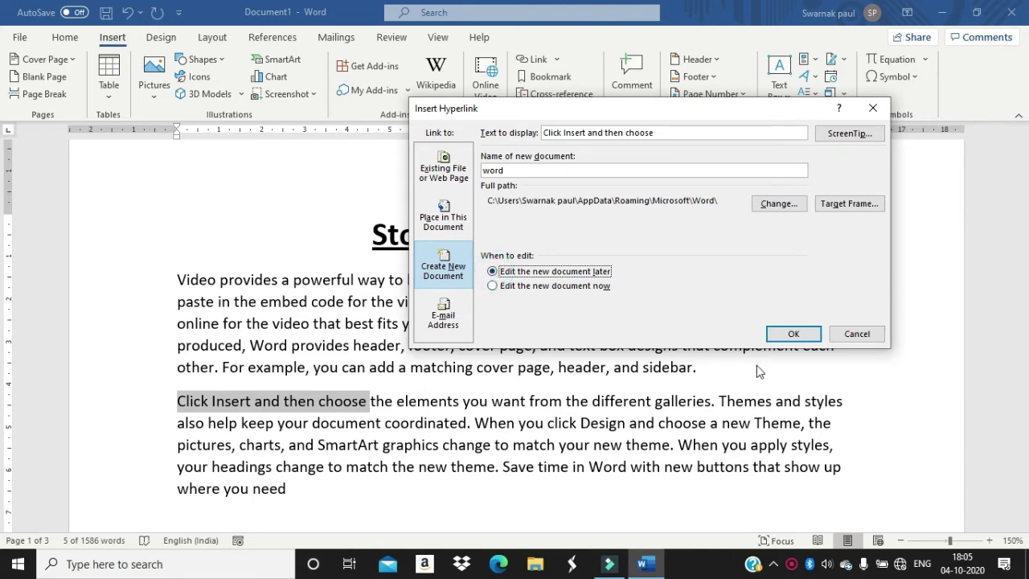
pyautogui.click(791, 334)
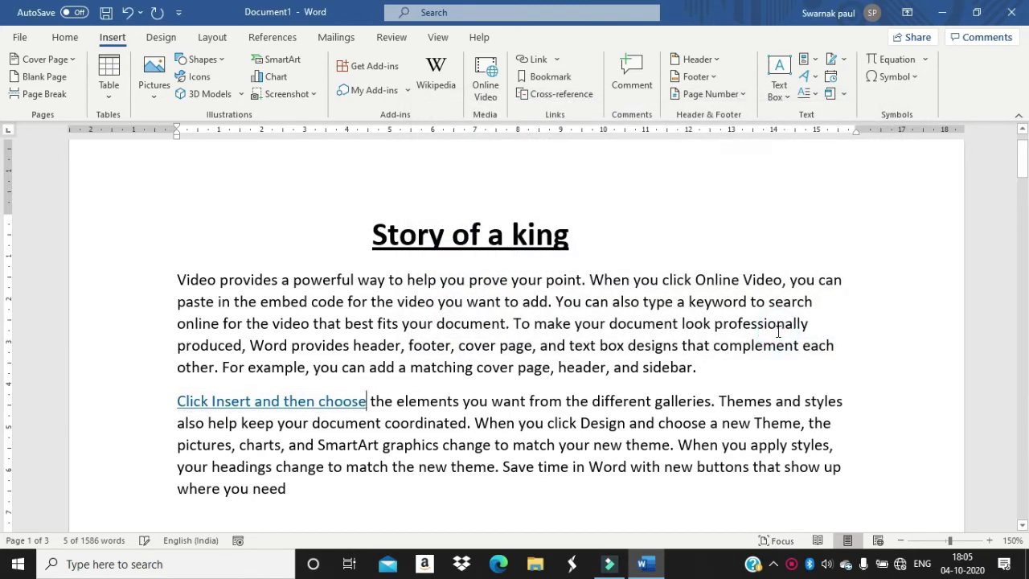
# Step: Follow the link to word.docx, accept the security notice, and type 'dhduhsuhduhdhh'
pyautogui.keyDown('ctrl'); pyautogui.click(263, 401); pyautogui.keyUp('ctrl')
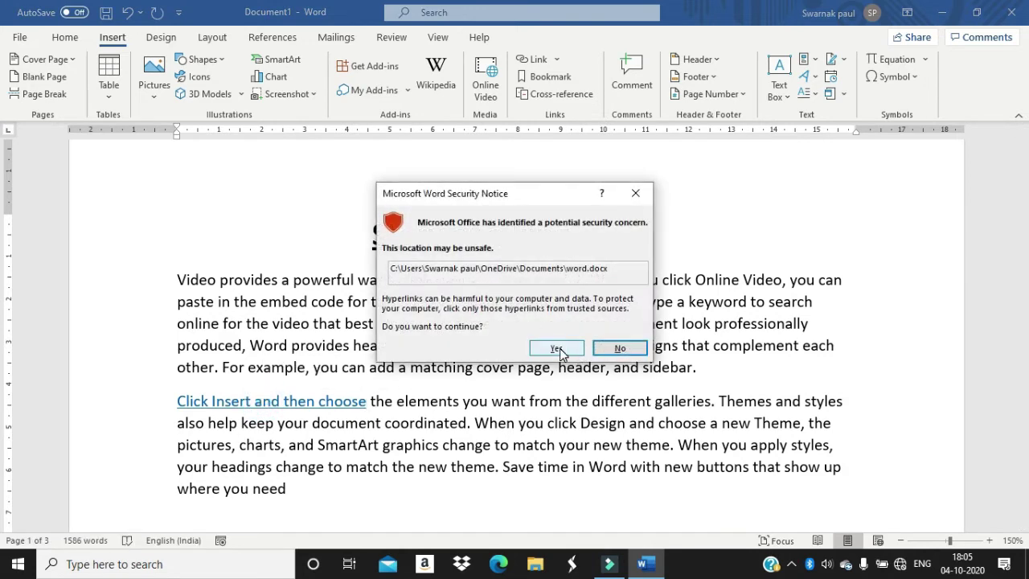
pyautogui.click(555, 349)
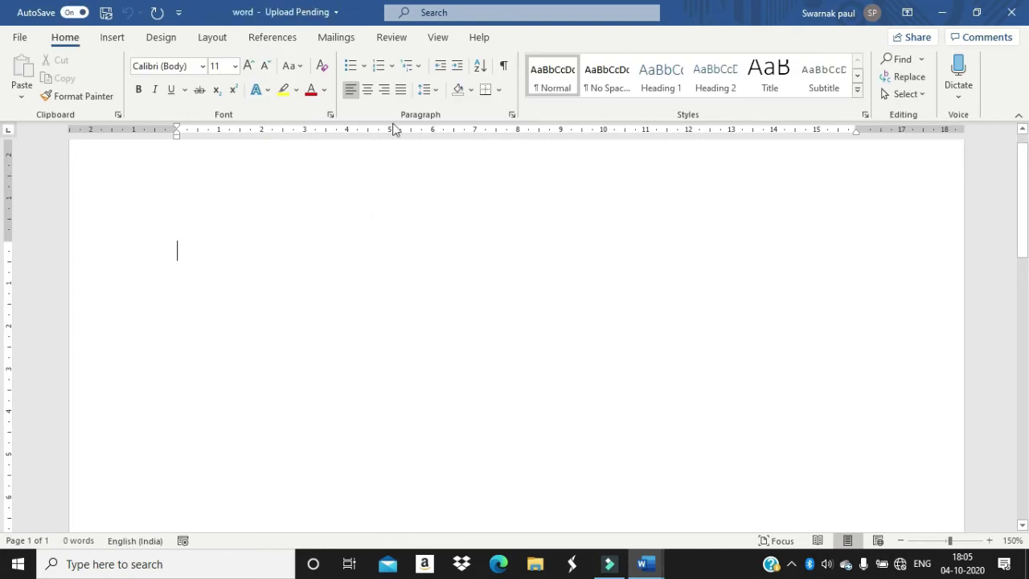
pyautogui.click(939, 12)
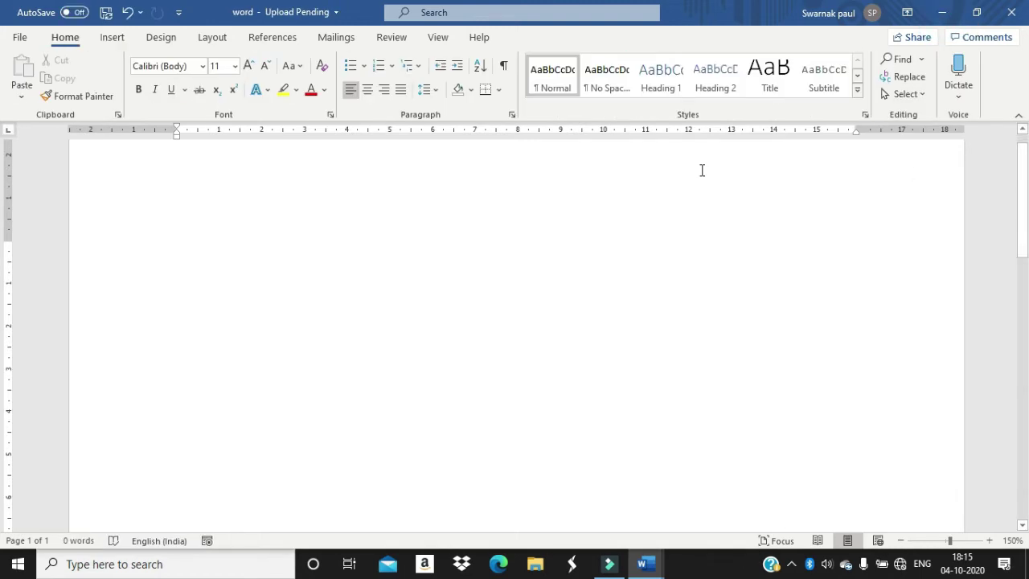
pyautogui.write('dhduhsuhduhdhh')
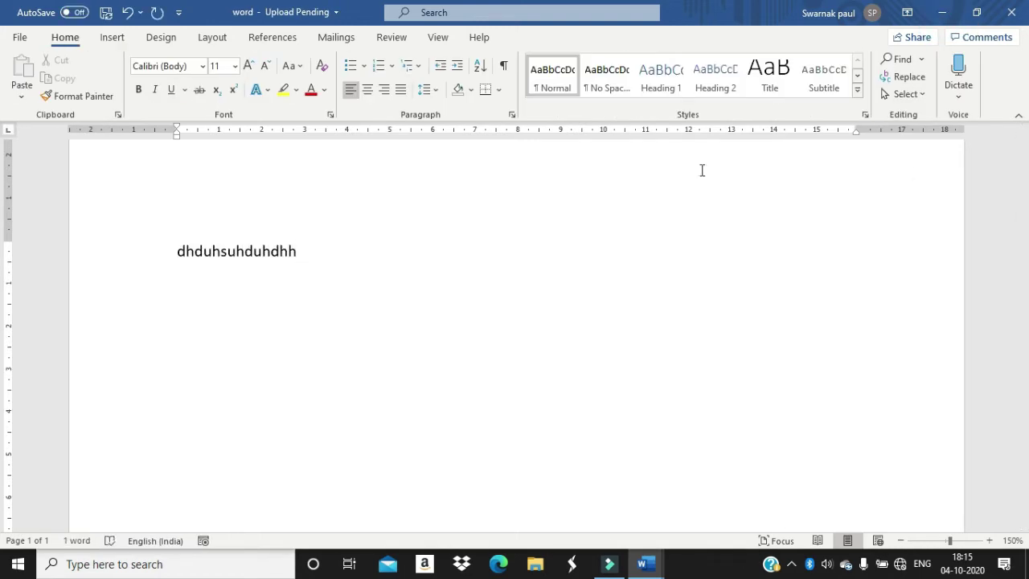
# Step: Return to the story document and follow the link to word.docx again
pyautogui.hotkey('alt', 'Tab')
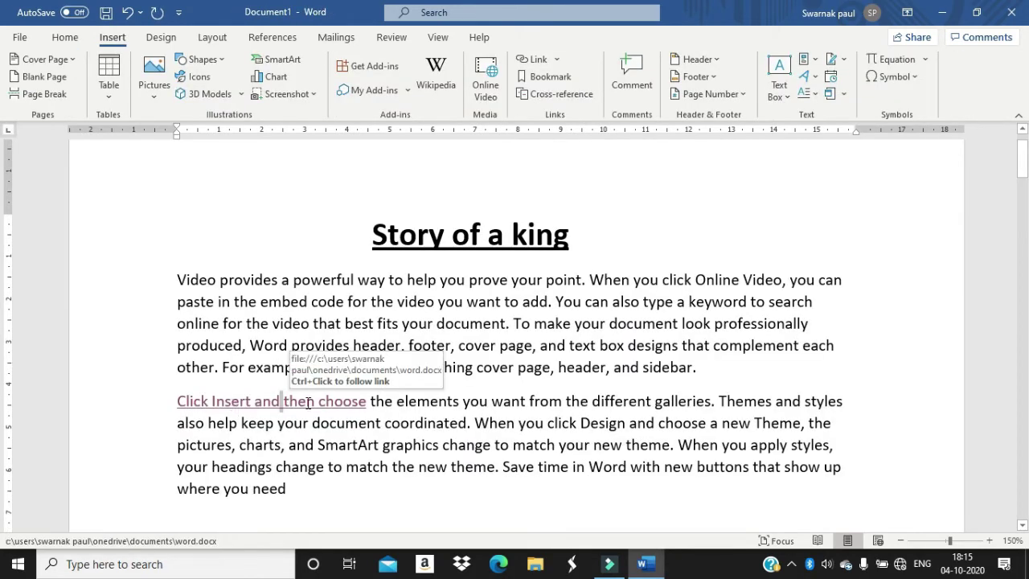
pyautogui.keyDown('ctrl'); pyautogui.click(308, 402); pyautogui.keyUp('ctrl')
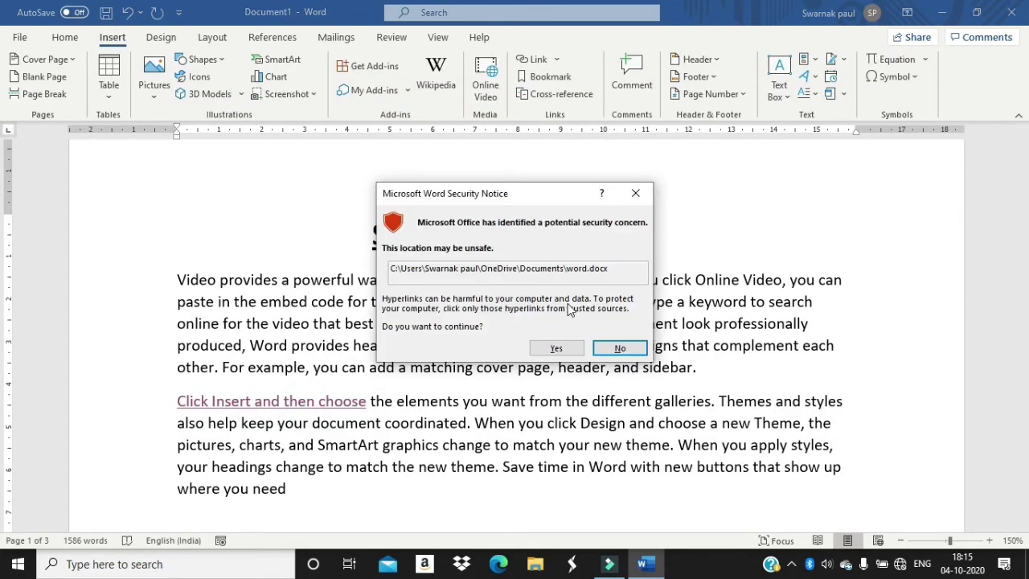
pyautogui.click(558, 348)
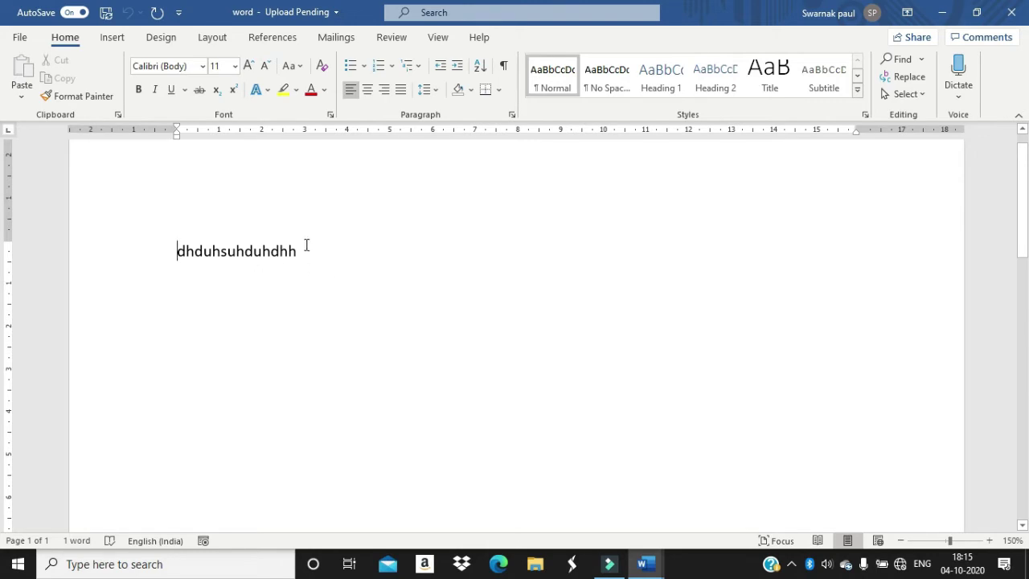
pyautogui.moveTo(307, 245); pyautogui.dragTo(213, 245)
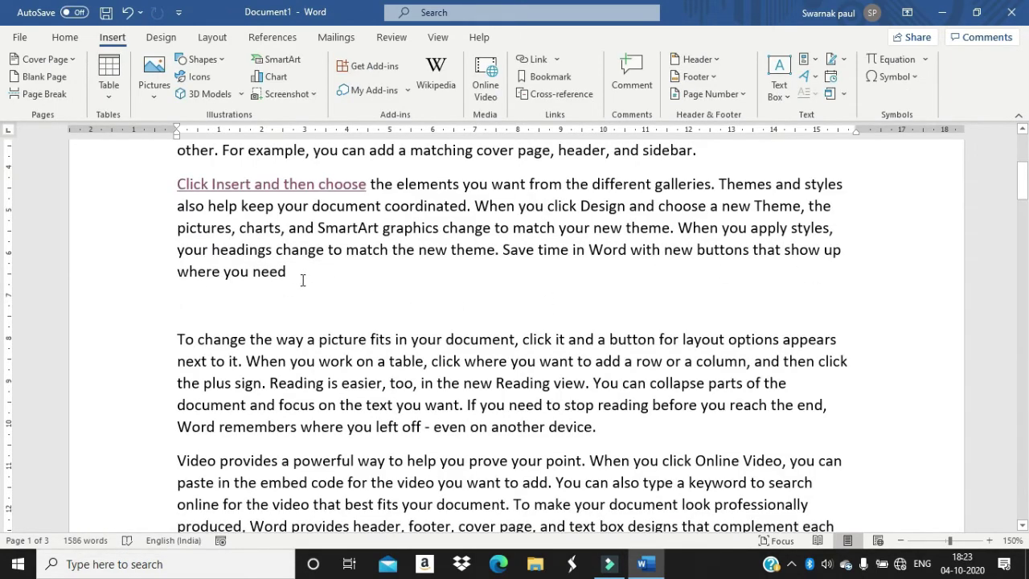
# Step: Below the second paragraph, insert a 'send mail' e-mail link to the recipient's address with subject 'cc'
pyautogui.click(231, 297)
pyautogui.click(525, 62)
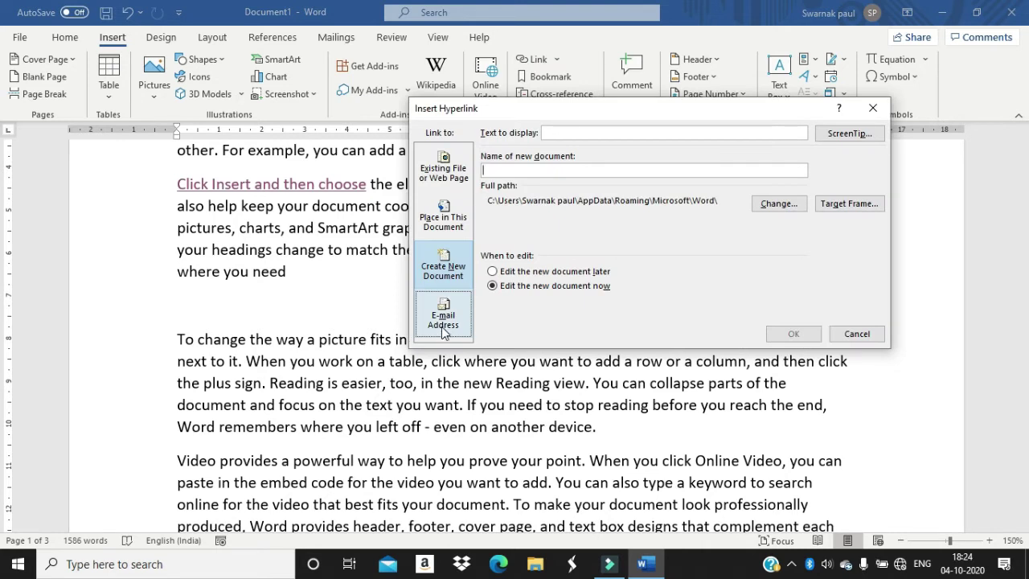
pyautogui.click(449, 324)
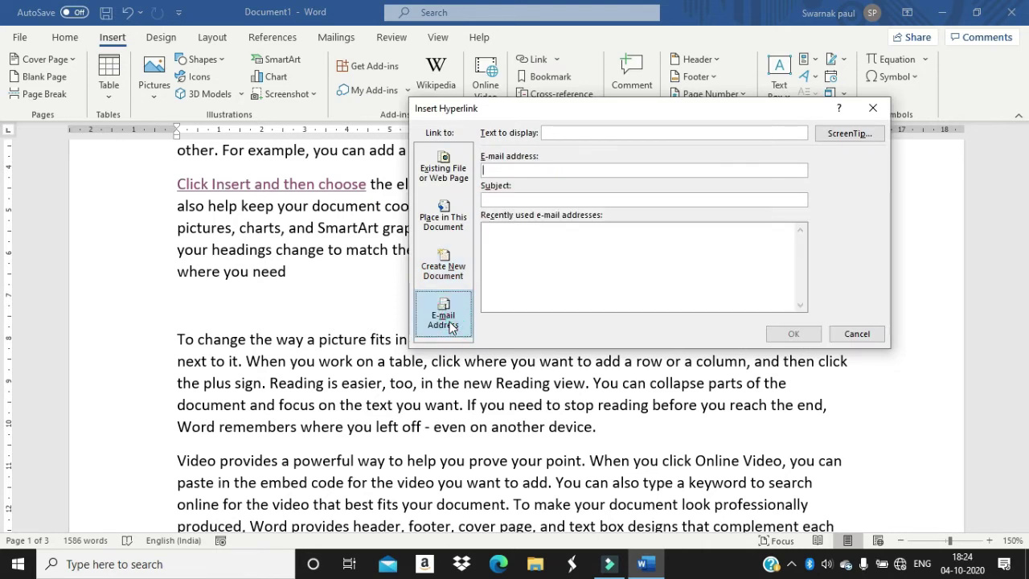
pyautogui.click(550, 133)
pyautogui.write('send mail')
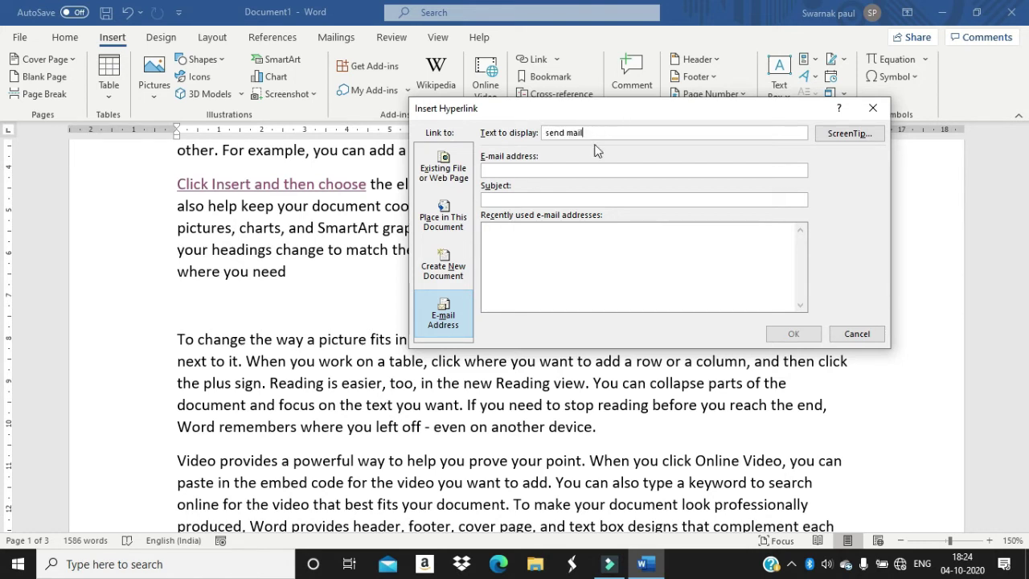
pyautogui.click(516, 165)
pyautogui.write('pqrs@gmail.com')
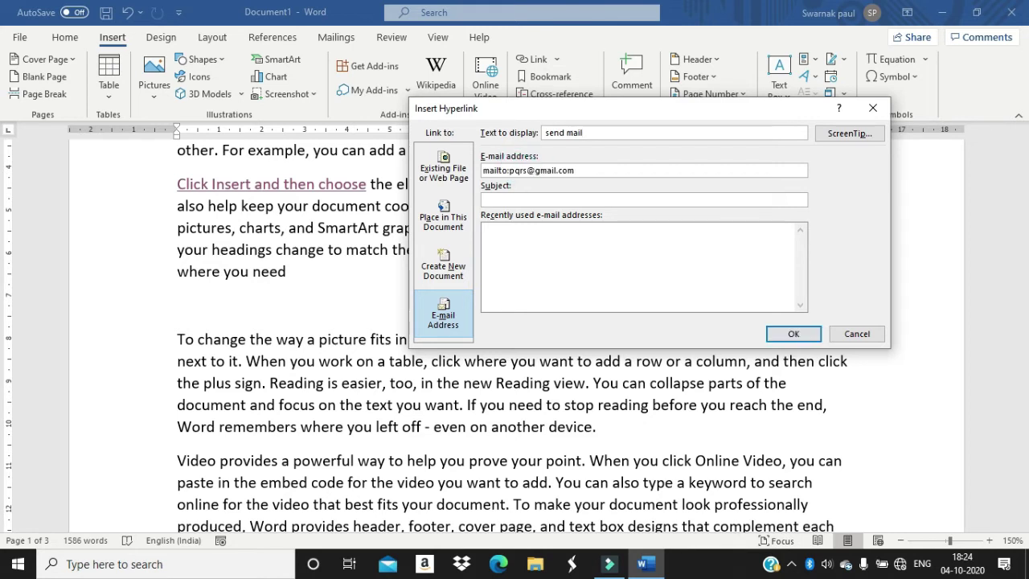
pyautogui.click(507, 197)
pyautogui.write('cccvfvgv')
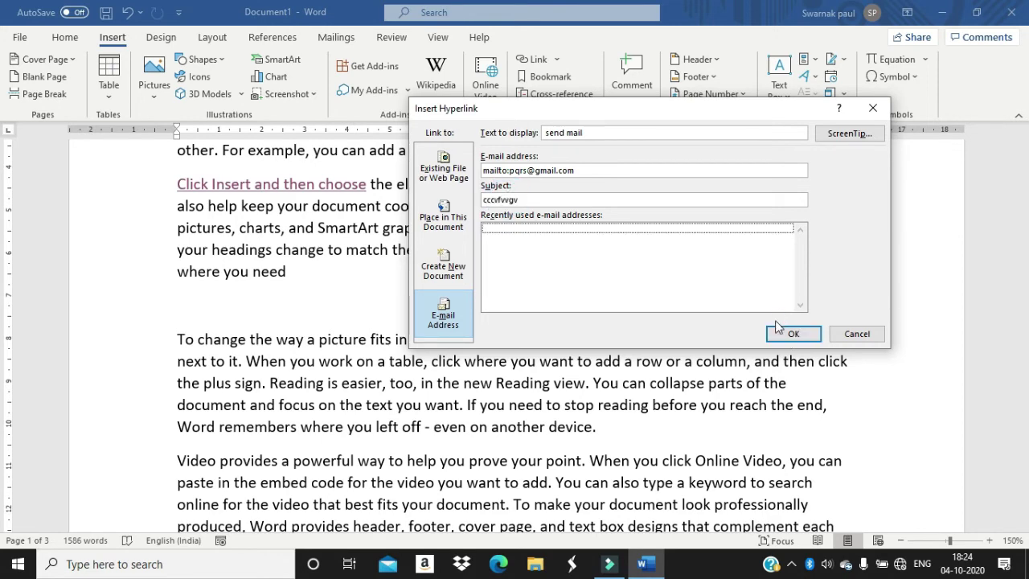
pyautogui.click(780, 336)
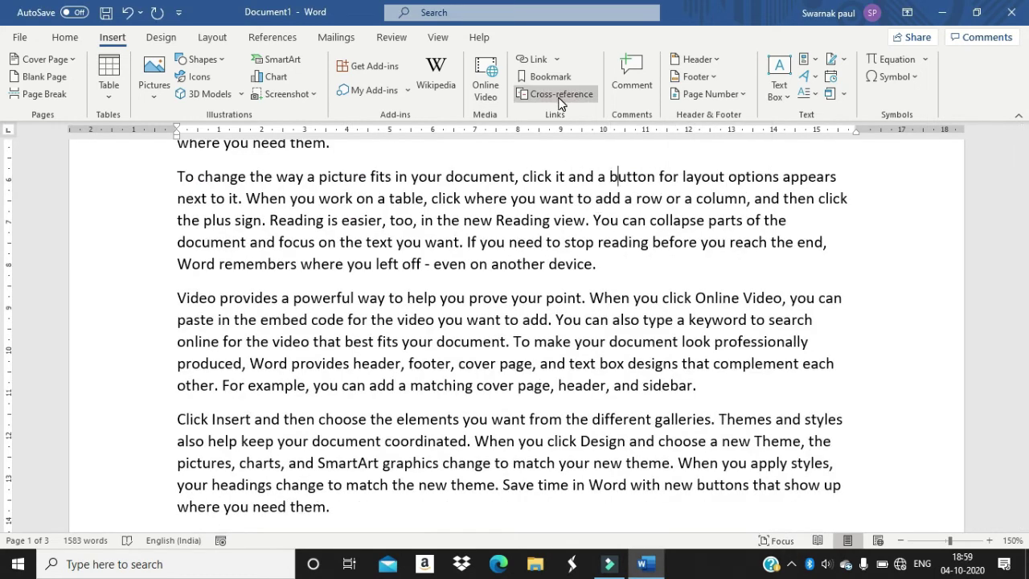
# Step: Browse the Cross-reference types, then view Place in This Document link targets without inserting anything
pyautogui.click(560, 96)
pyautogui.click(583, 233)
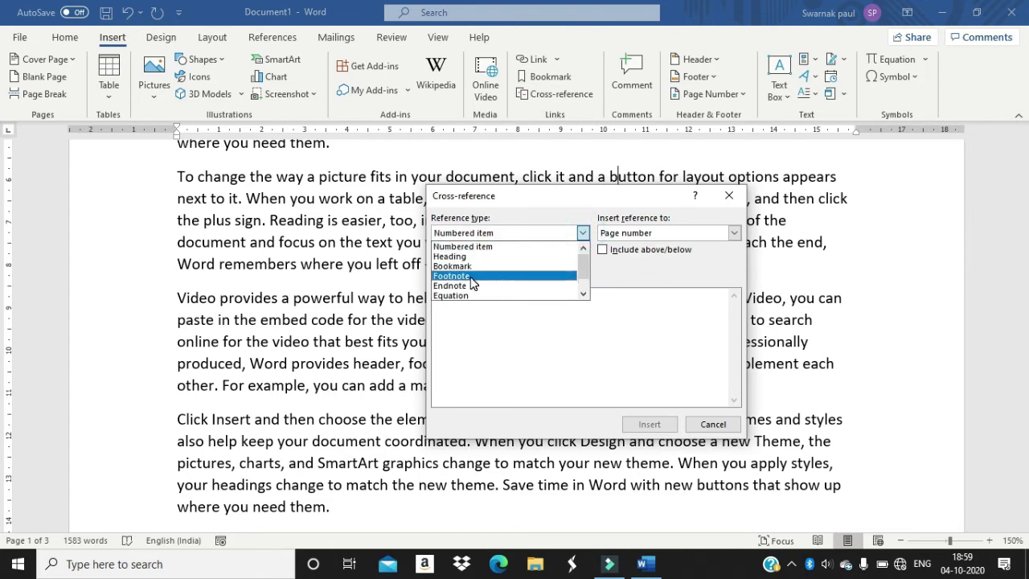
pyautogui.scroll(-1, 472, 290)
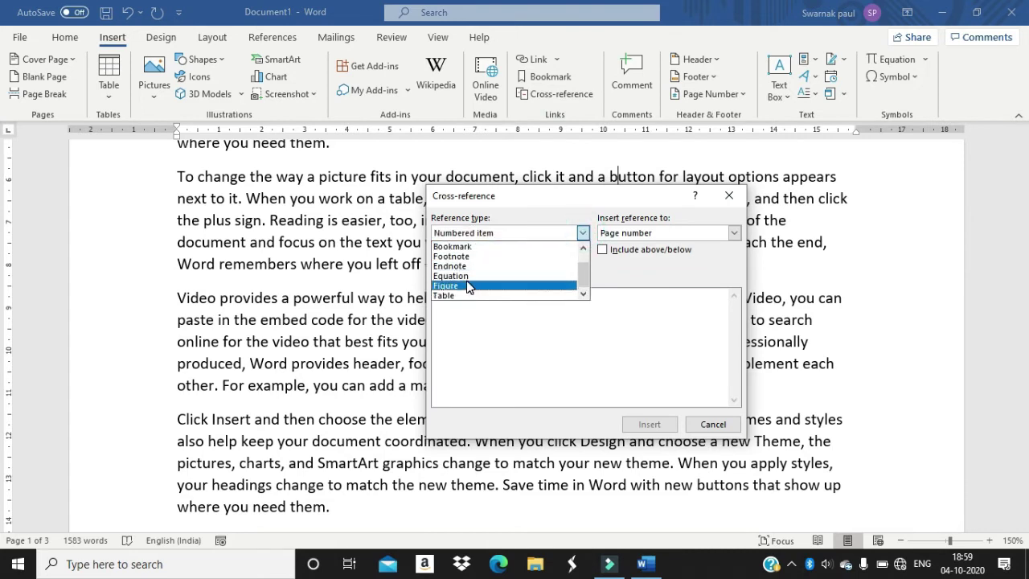
pyautogui.click(584, 235)
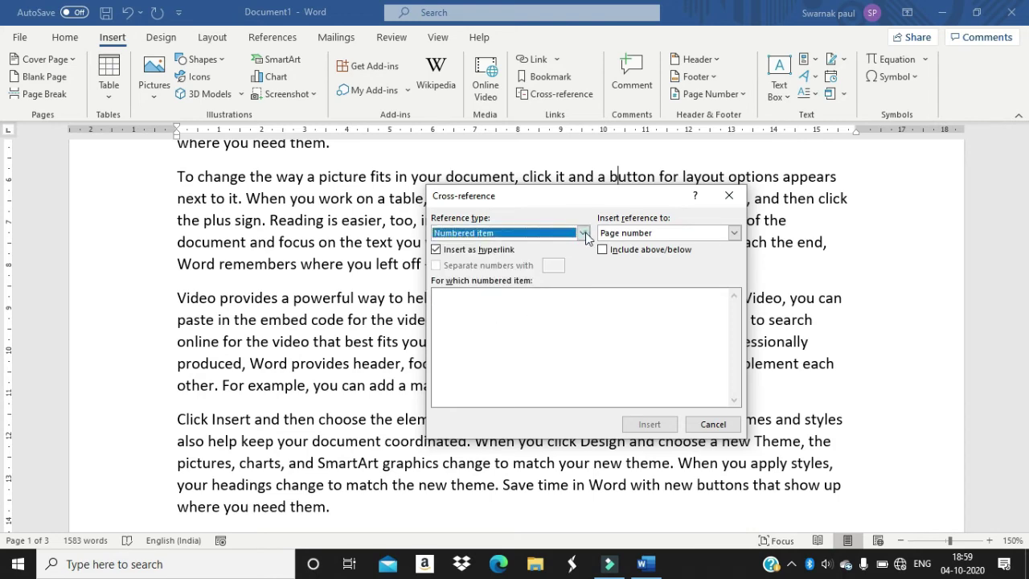
pyautogui.click(728, 195)
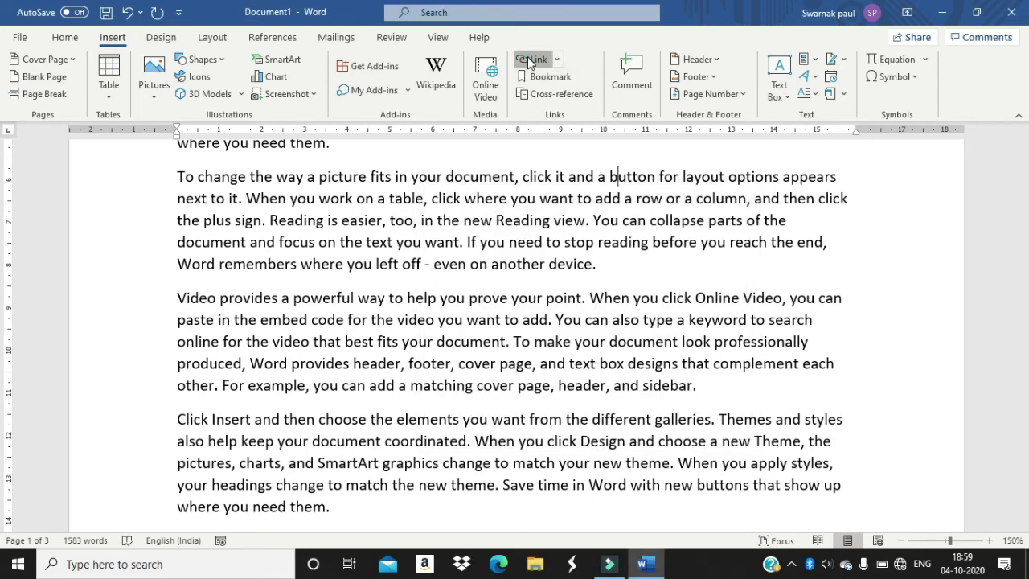
pyautogui.click(528, 61)
pyautogui.click(443, 219)
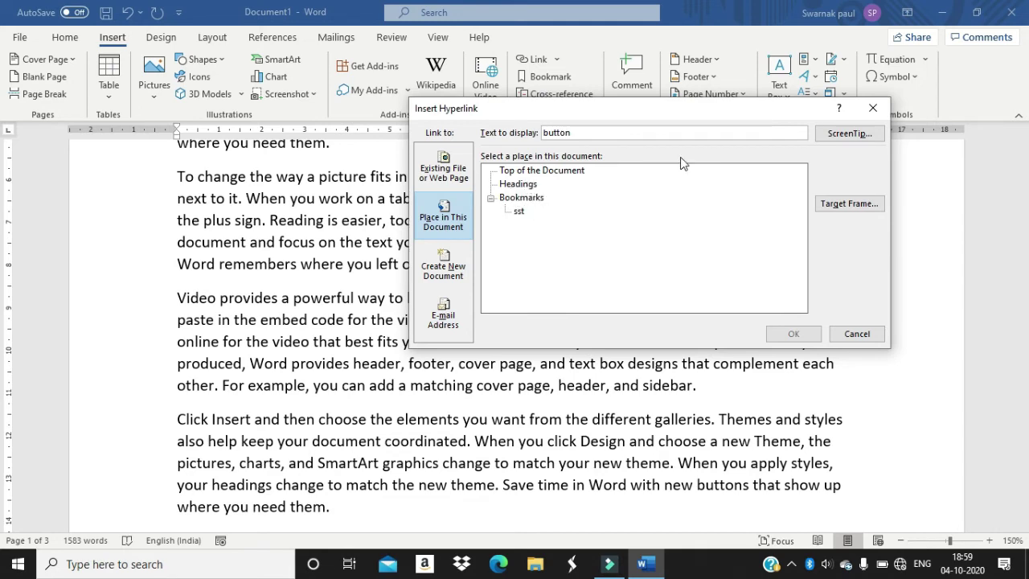
pyautogui.click(873, 108)
# Step: Recheck the reference types and in-document link places, then reopen the Cross-reference dialog
pyautogui.click(554, 94)
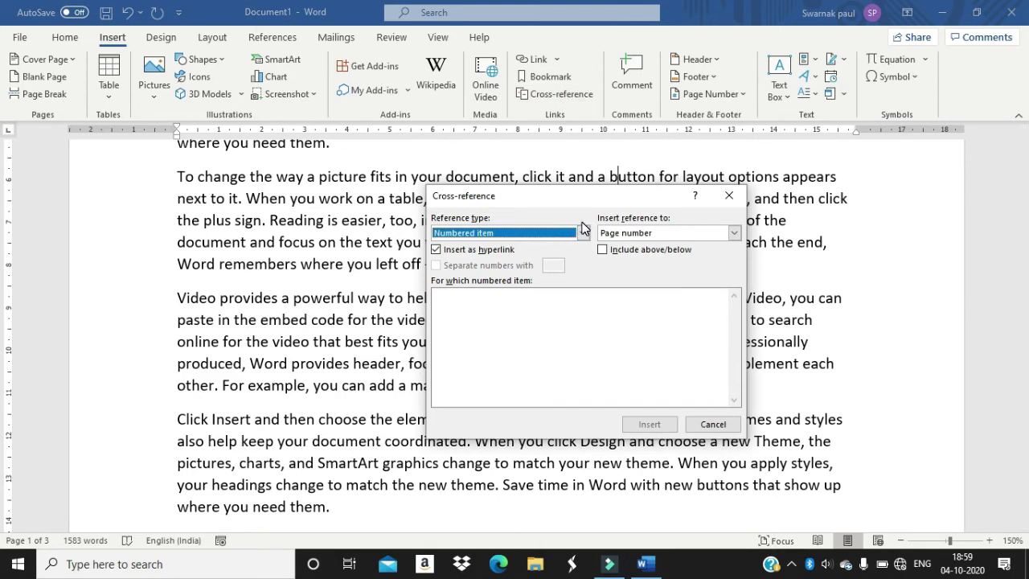
pyautogui.click(585, 233)
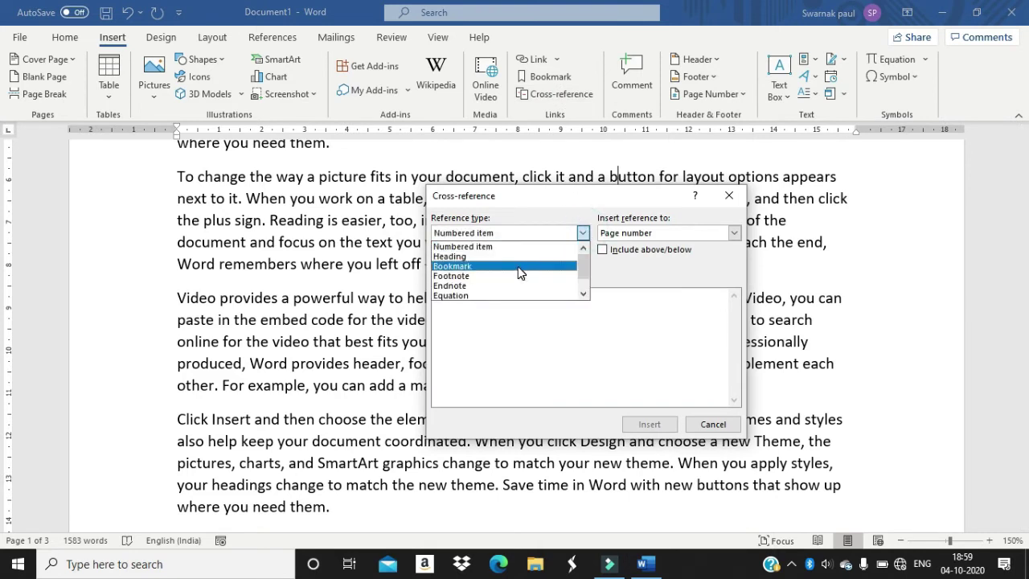
pyautogui.scroll(-1, 518, 269)
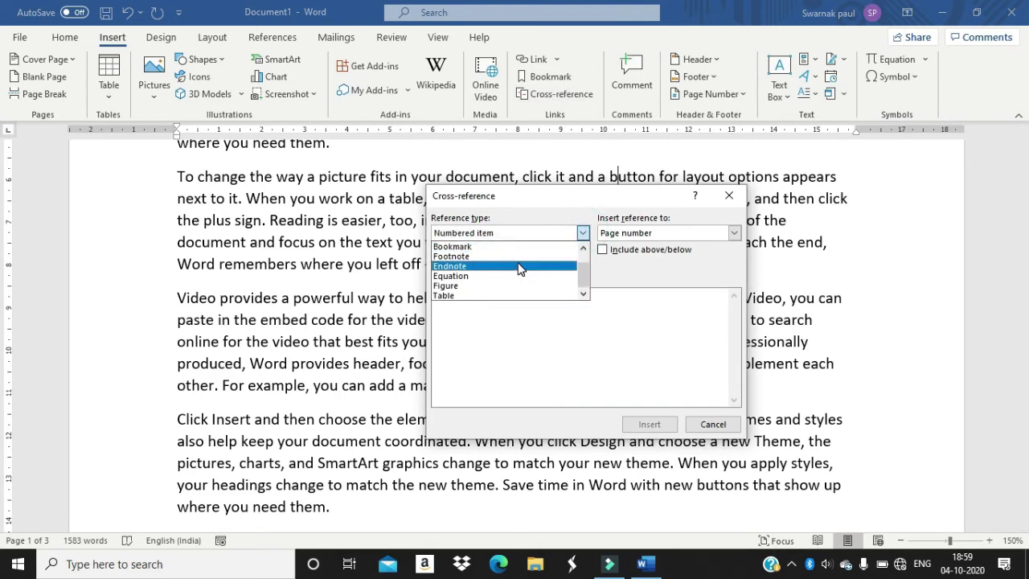
pyautogui.click(708, 196)
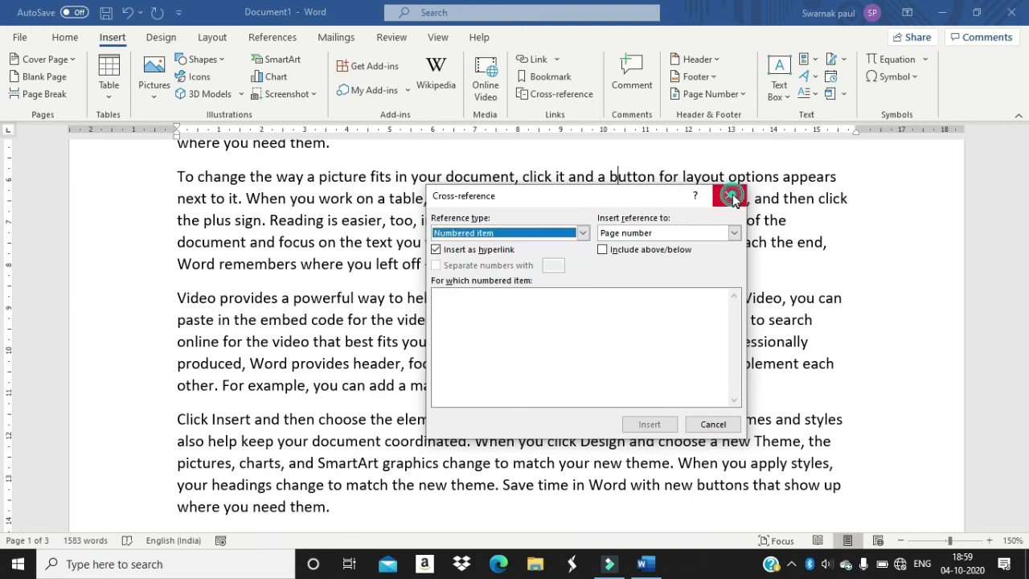
pyautogui.click(729, 196)
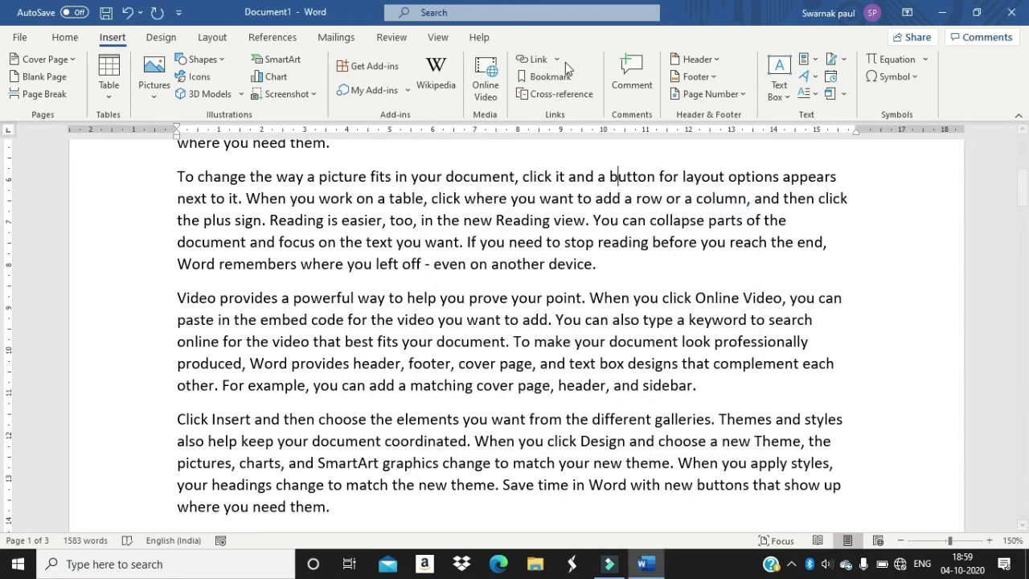
pyautogui.click(544, 58)
pyautogui.click(442, 217)
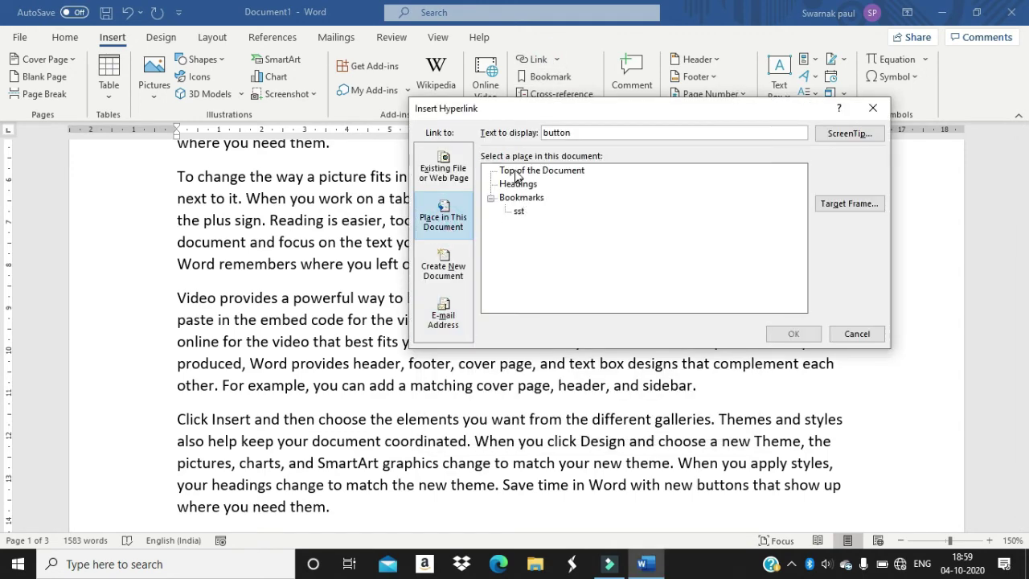
pyautogui.click(872, 108)
pyautogui.click(553, 94)
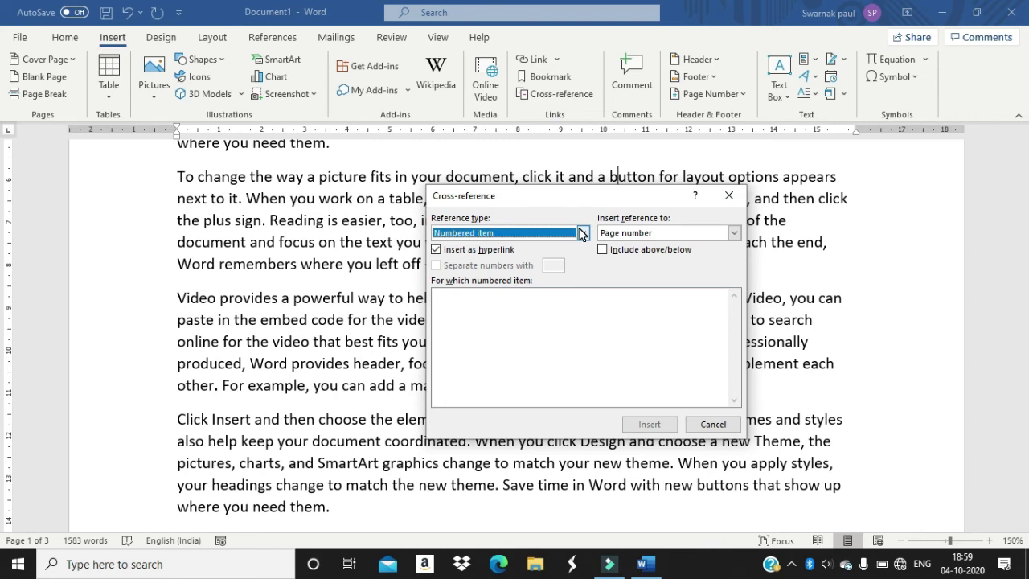
# Step: Insert a Bookmark cross-reference to the 'sst' bookmark's text
pyautogui.click(582, 233)
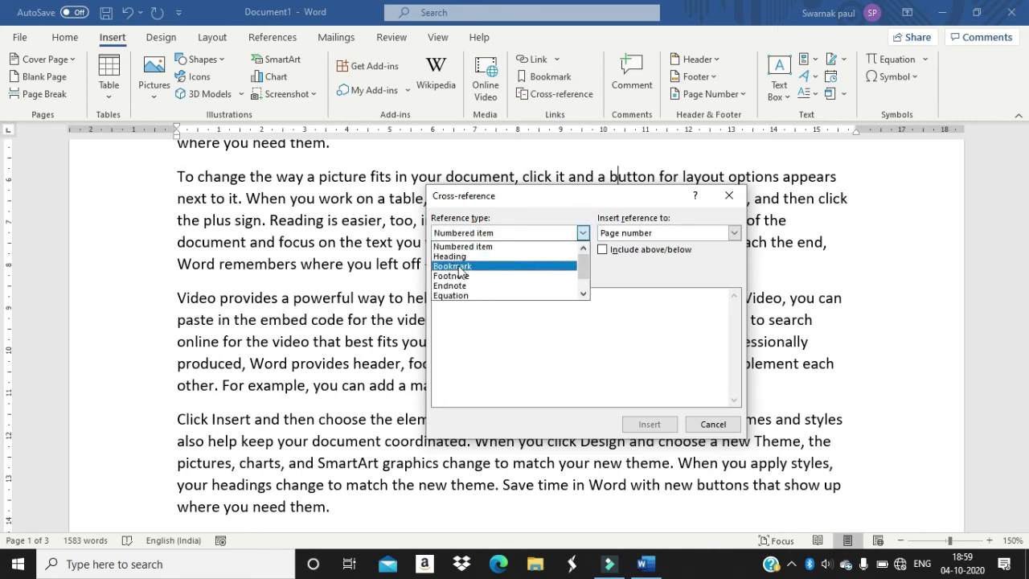
pyautogui.click(454, 267)
pyautogui.click(582, 233)
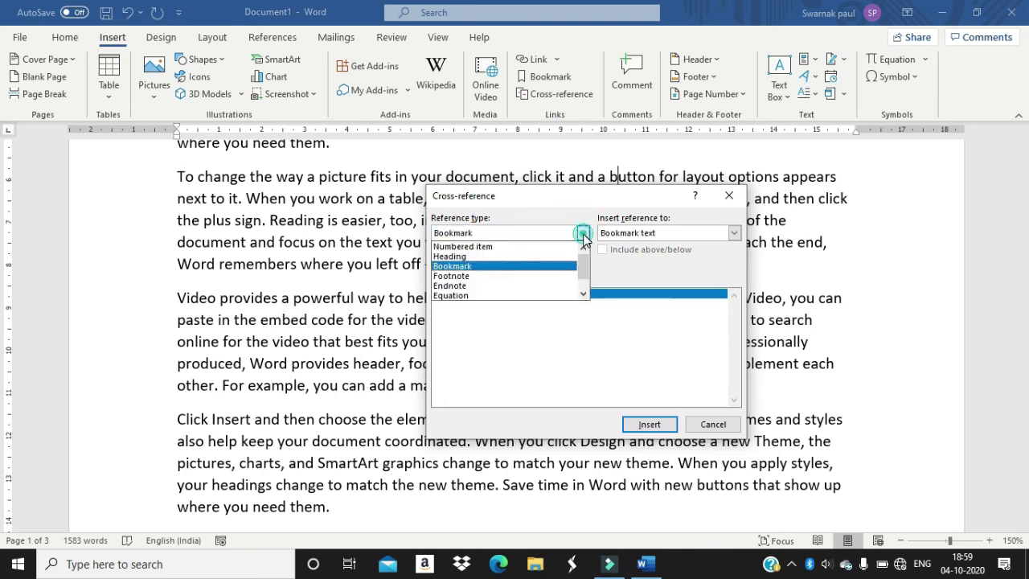
pyautogui.click(475, 266)
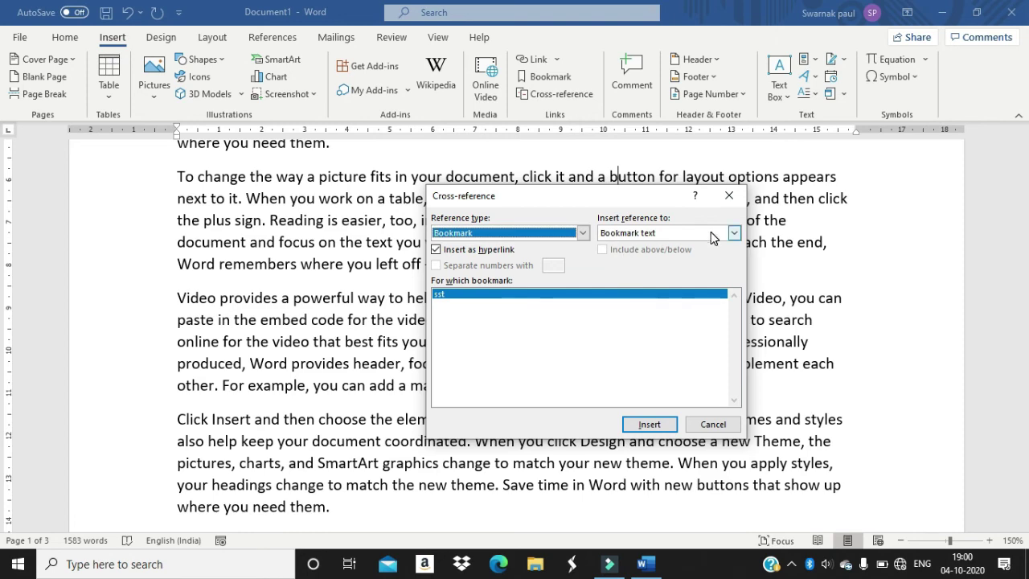
pyautogui.click(535, 295)
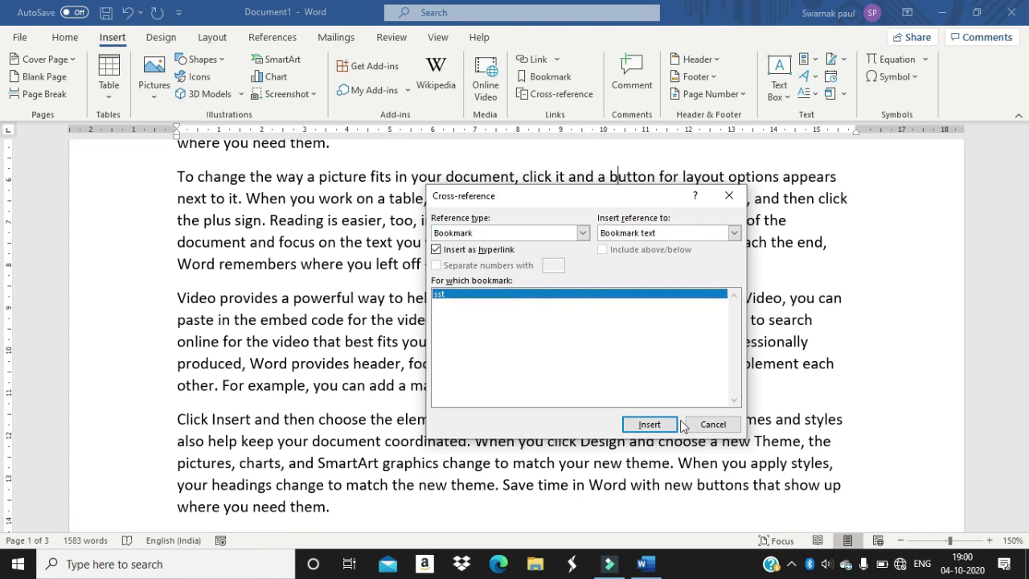
pyautogui.click(650, 425)
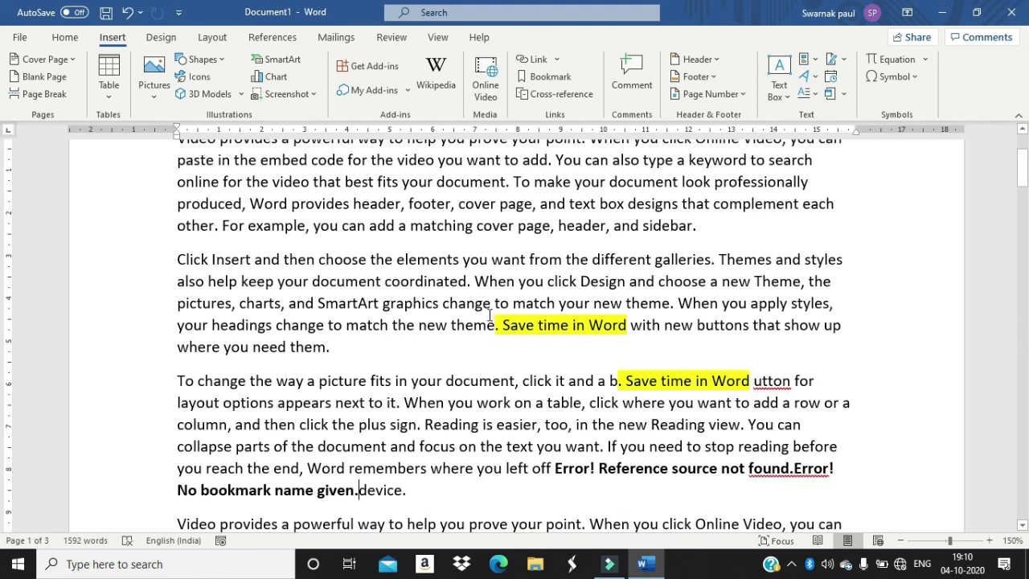
# Step: Select the paragraph text ending at the inserted 'Save time in Word' reference
pyautogui.moveTo(490, 315); pyautogui.dragTo(733, 402)
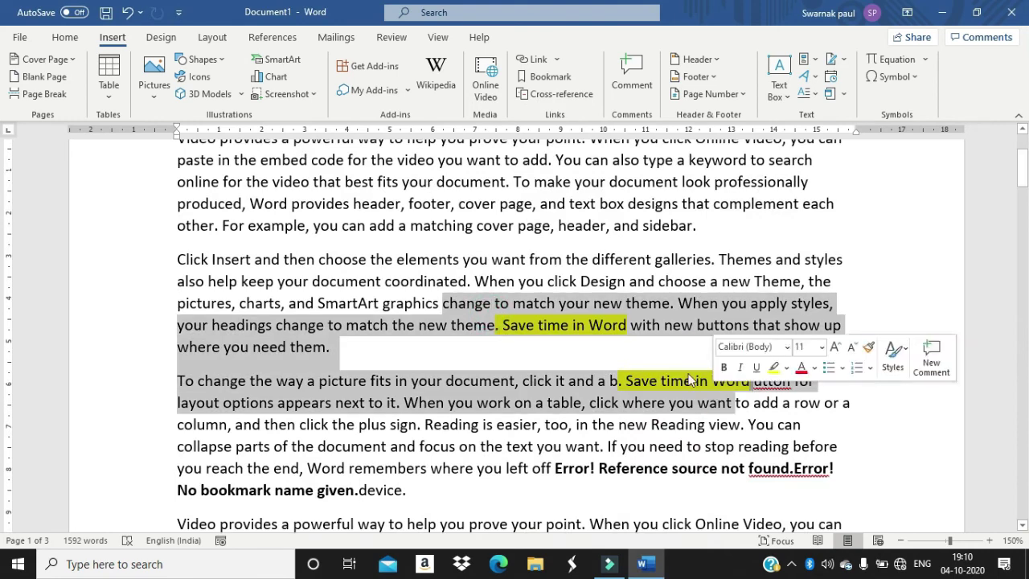
pyautogui.click(494, 312)
pyautogui.moveTo(498, 307); pyautogui.dragTo(706, 379)
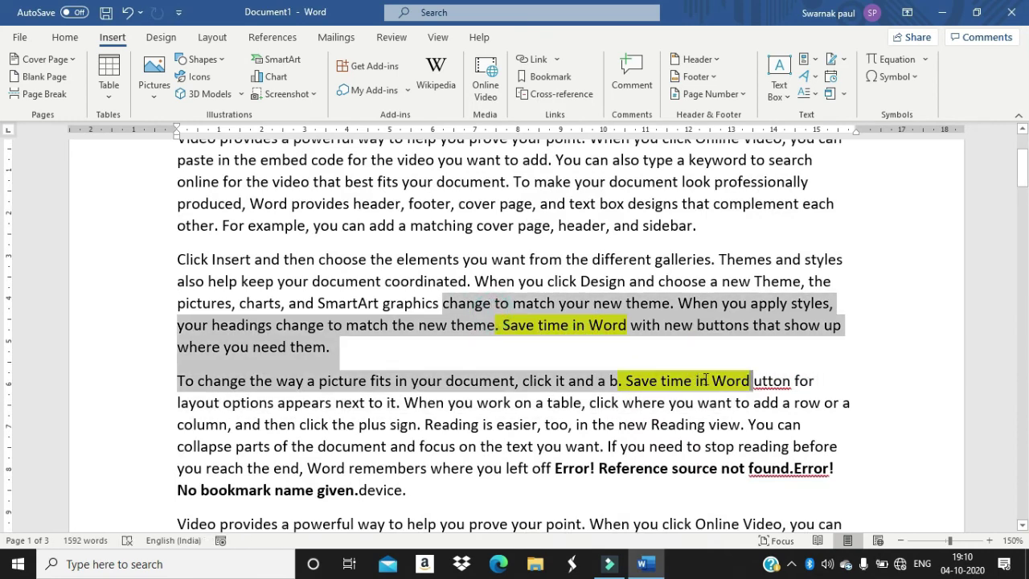